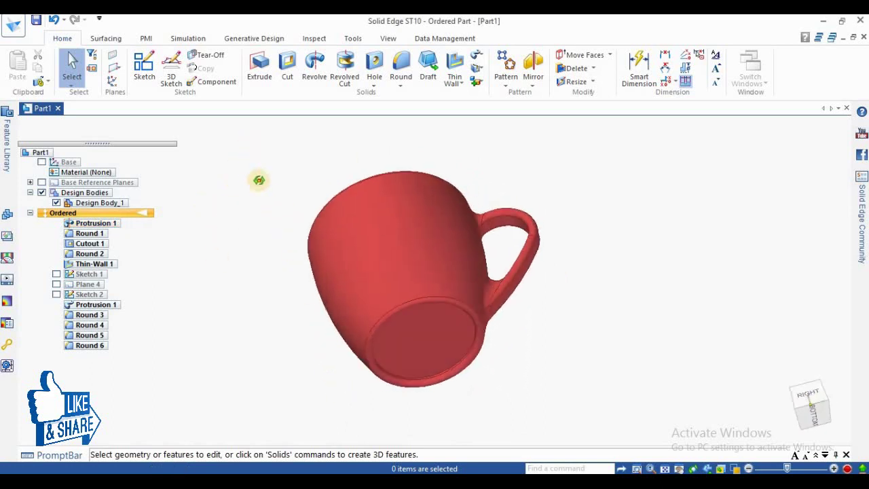
Create a new part document and switch it to the Ordered modelling environment.
click(826, 391)
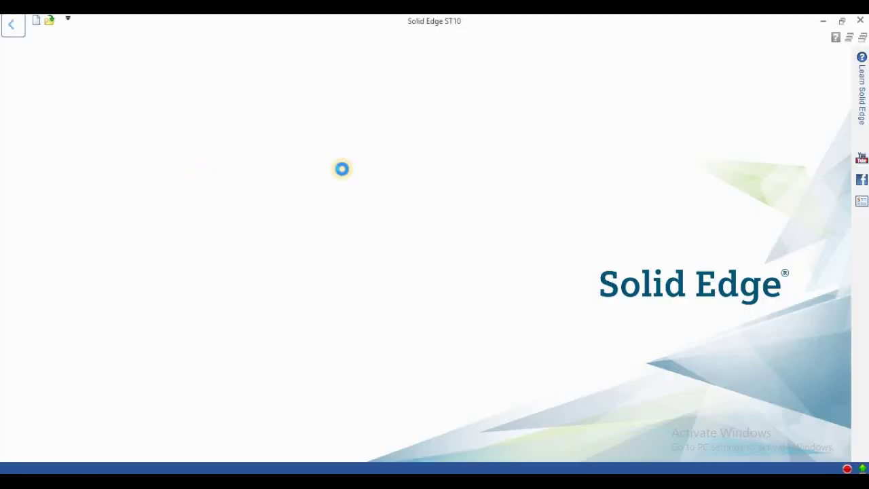
double_click(492, 183)
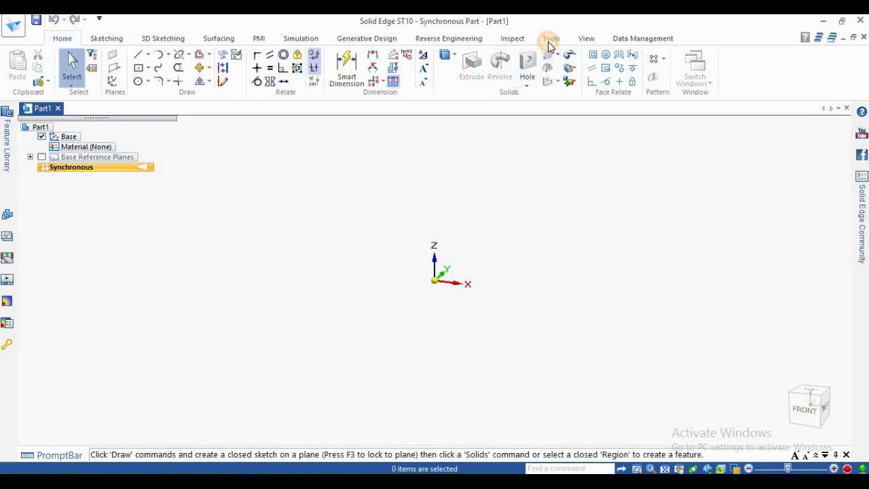
click(550, 40)
click(63, 39)
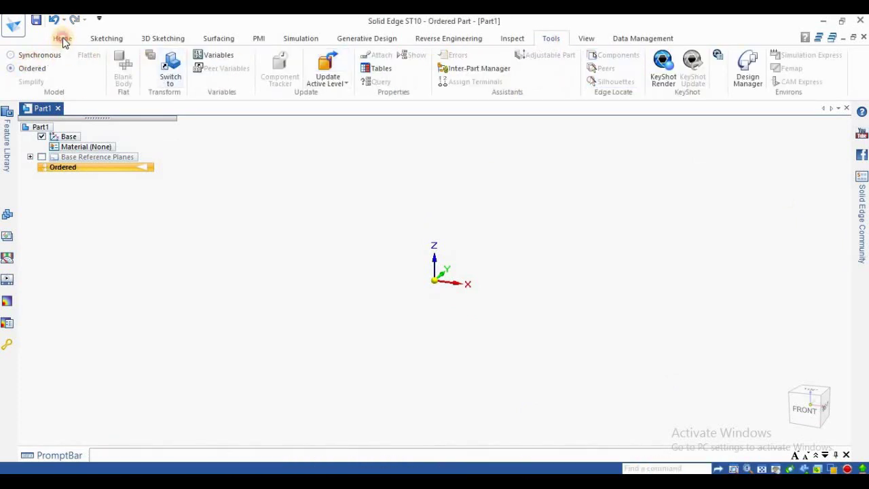
click(63, 38)
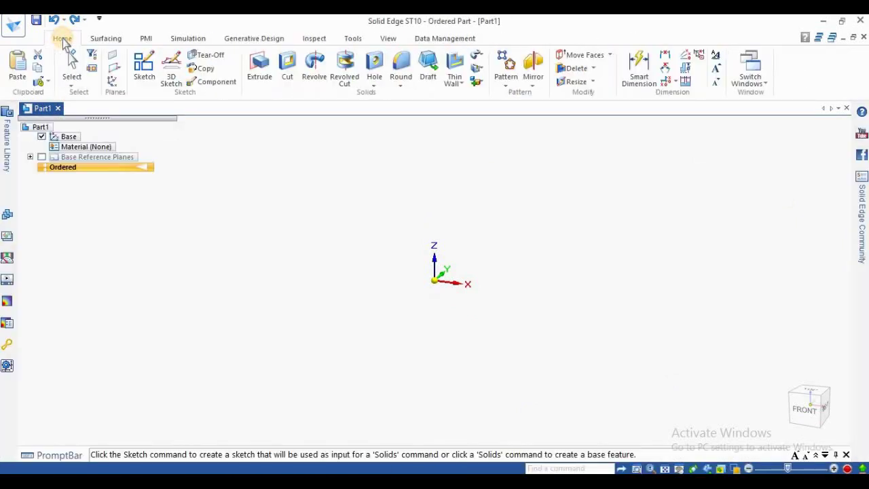
Start a Revolve sketch on the front plane with a vertical line about 50 mm up from the origin and a horizontal top line about 25 mm long.
click(314, 68)
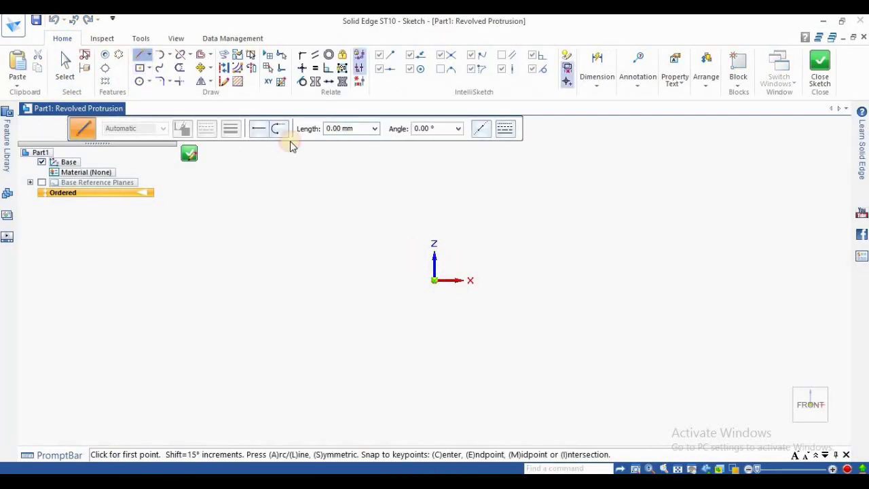
click(435, 280)
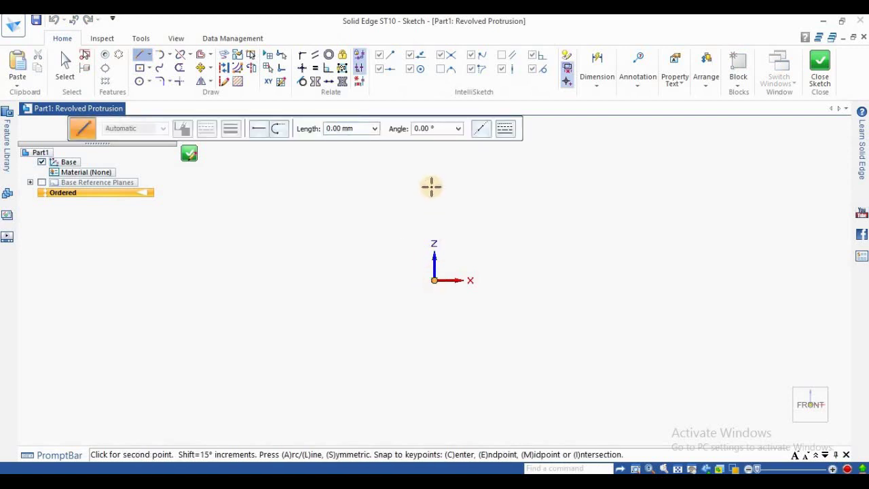
click(435, 185)
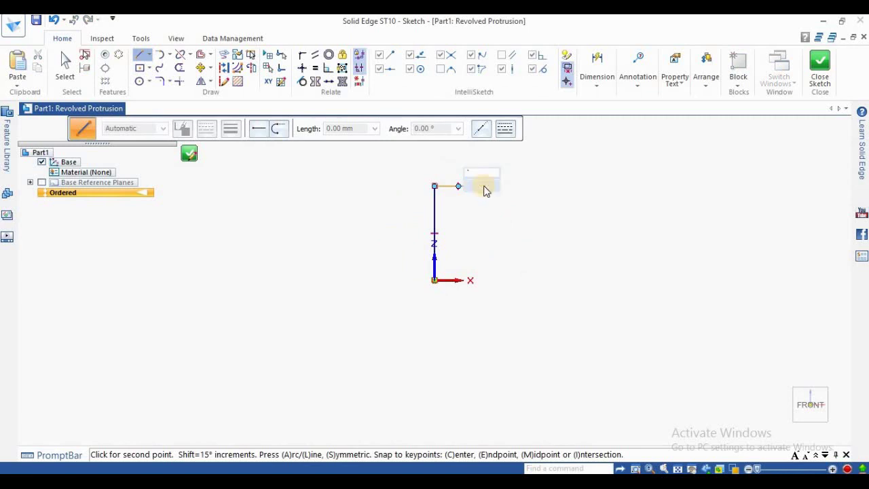
key(Escape)
Dimension the vertical line to 75 mm with Smart Dimension.
click(599, 84)
click(596, 112)
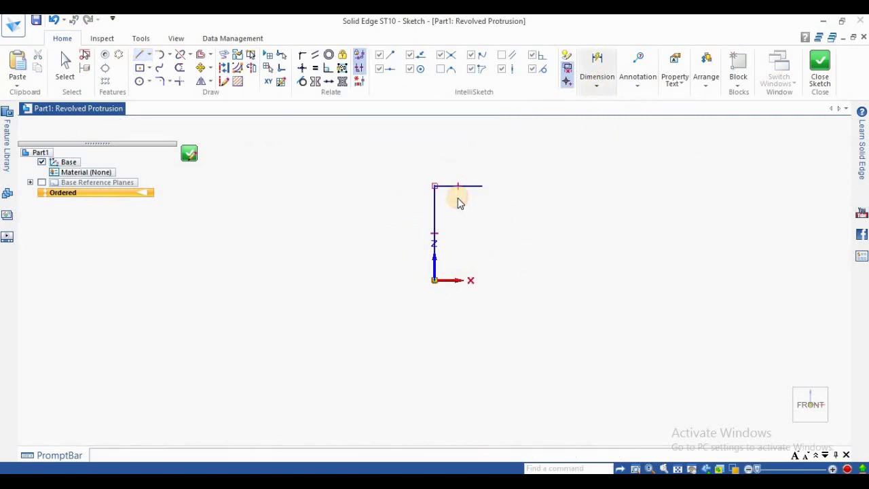
click(435, 202)
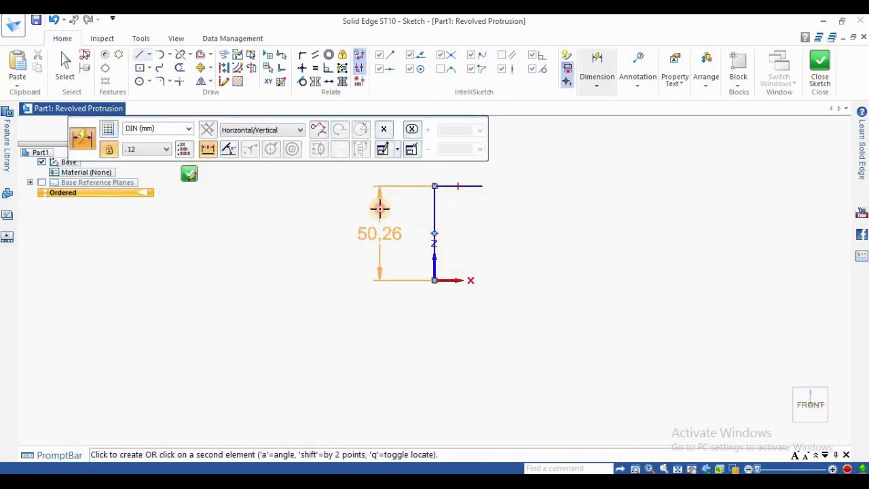
click(380, 208)
text(75)
key(Return)
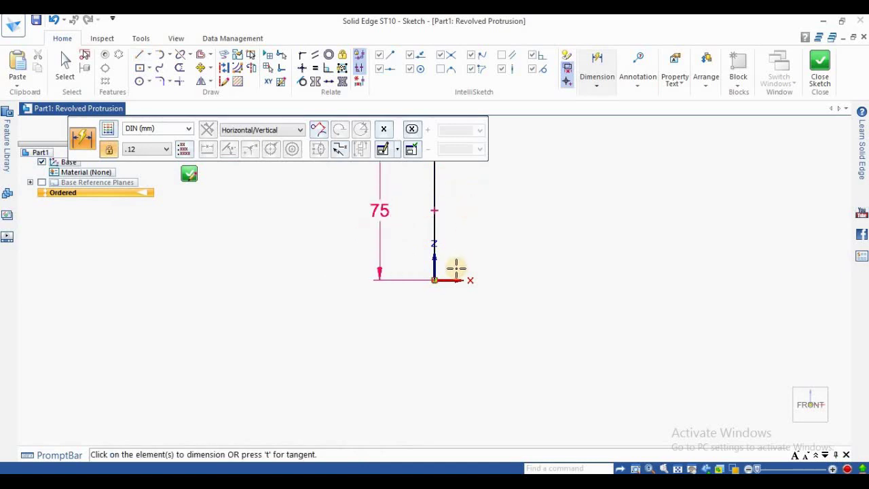
Dimension the top horizontal line to 37.5 mm.
scroll(456, 265, down, 2)
scroll(461, 212, up, 2)
click(463, 203)
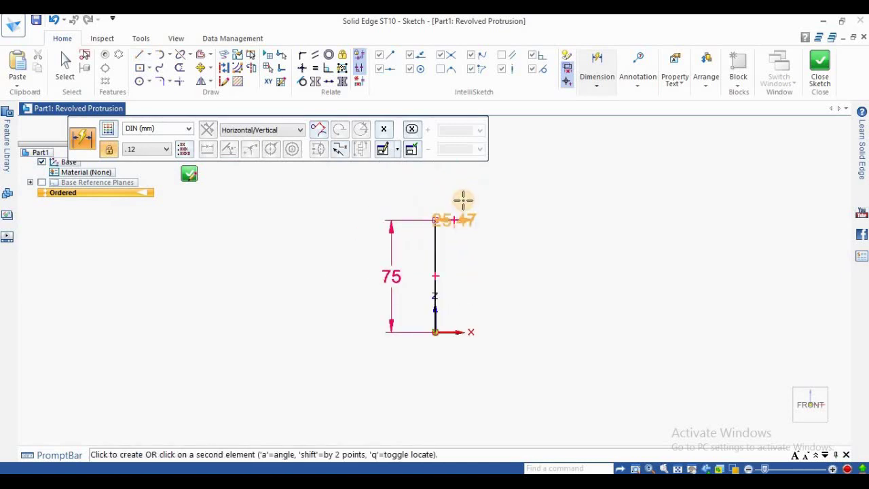
click(463, 200)
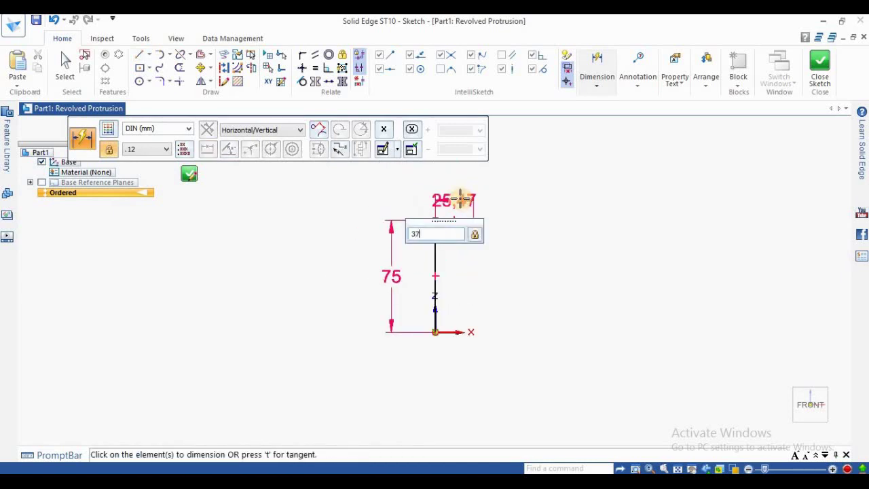
text(37.50)
key(Return)
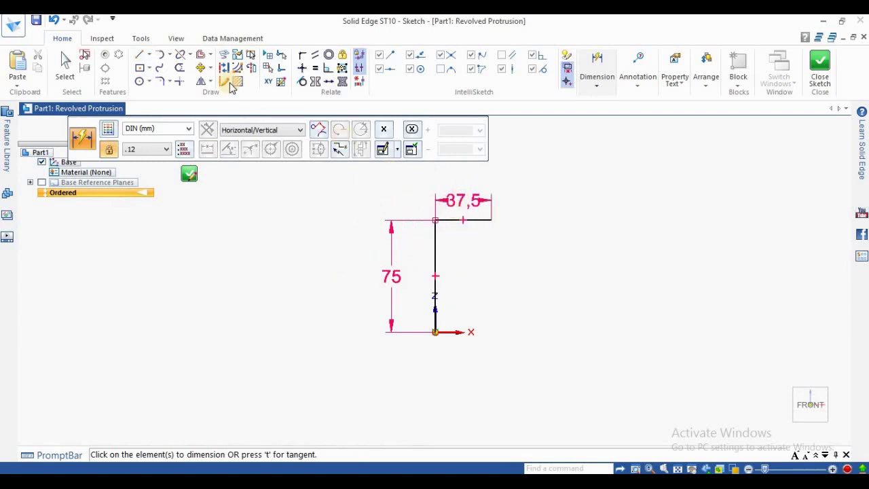
Sketch a horizontal base line from the origin along X and dimension it to 27 mm.
click(141, 56)
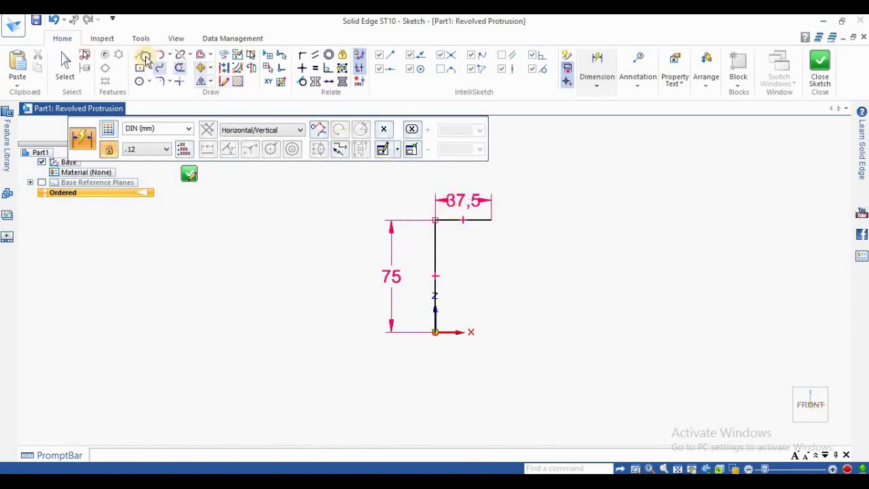
click(435, 331)
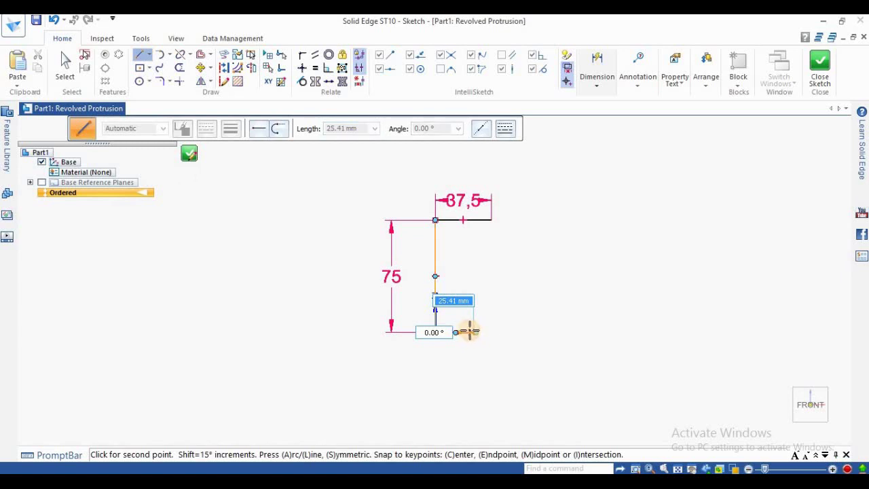
key(Escape)
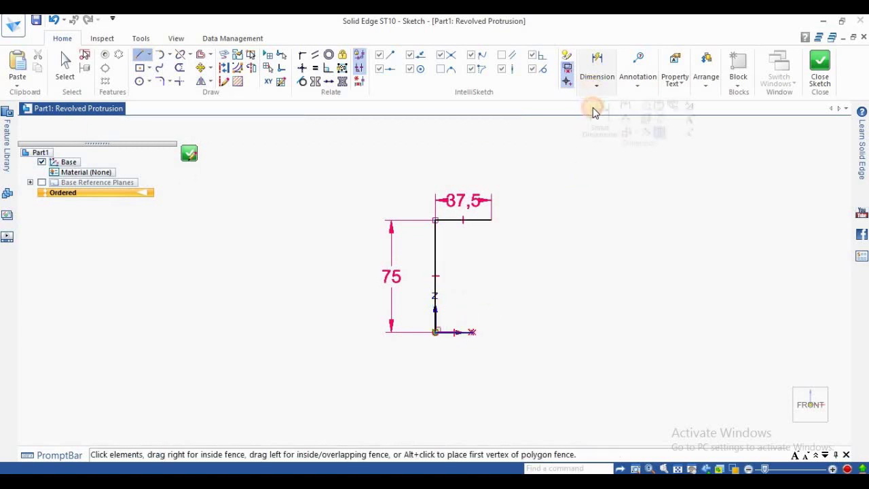
click(466, 331)
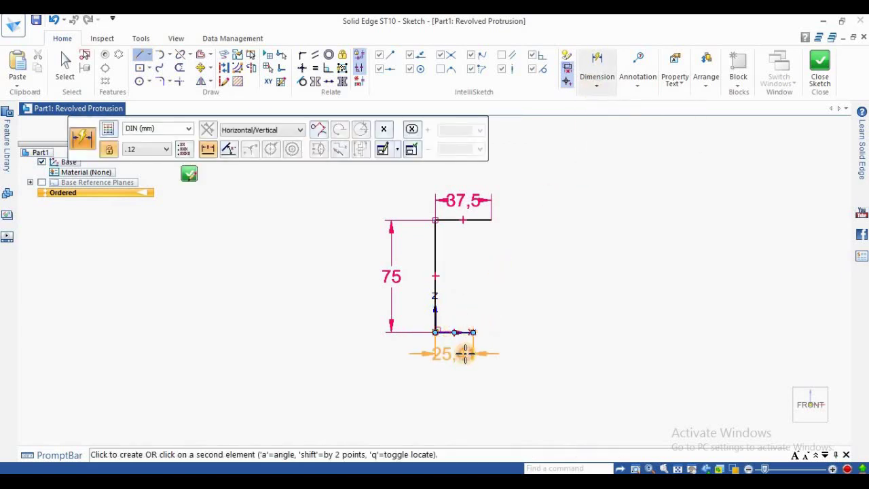
click(465, 353)
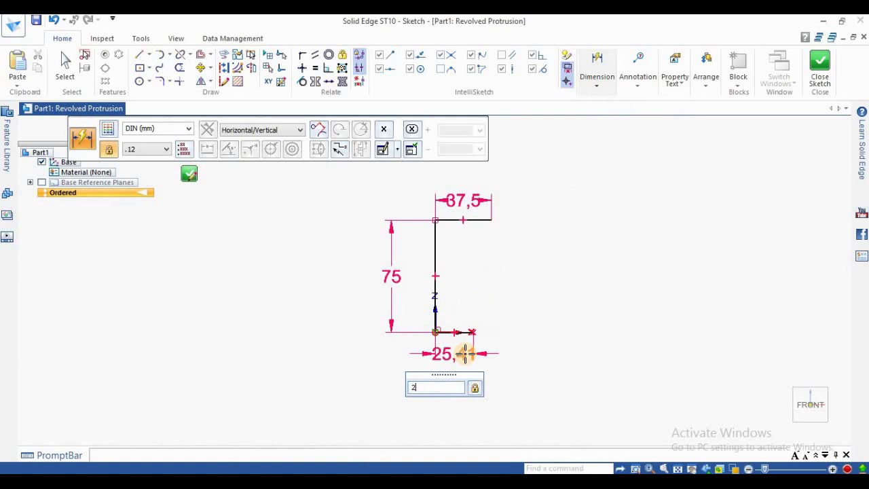
scroll(484, 336, up, 5)
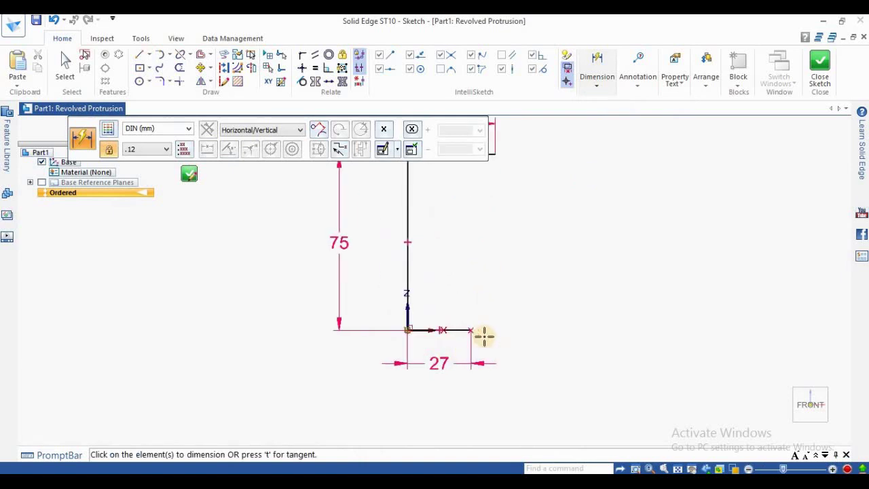
scroll(484, 336, down, 5)
Connect the outer ends of the top and base lines with an outward-bulging three-point arc of about 163 mm radius.
click(178, 69)
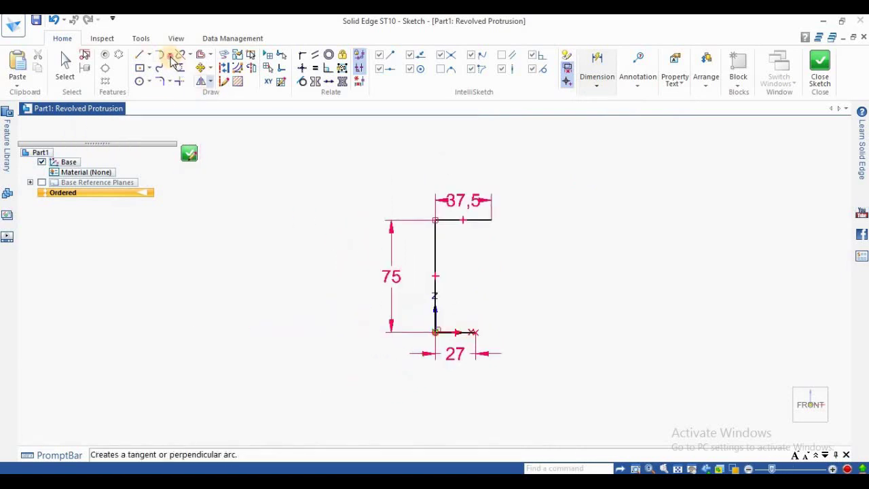
click(169, 54)
click(197, 81)
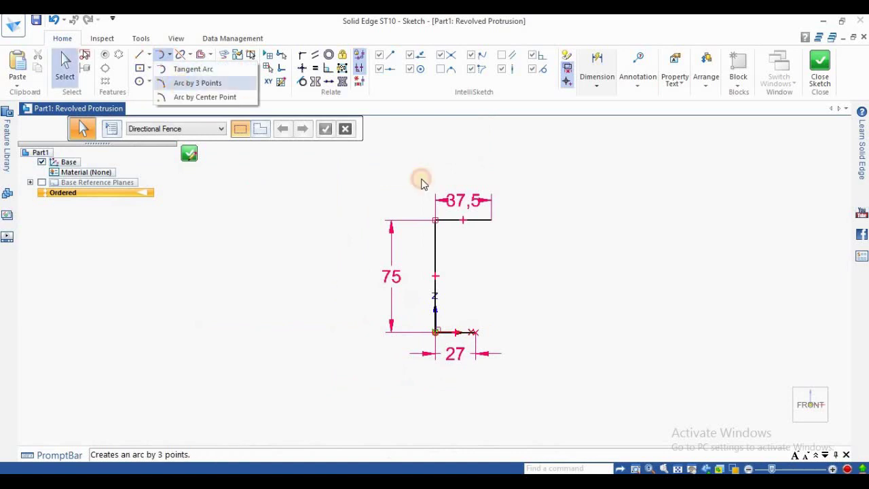
click(490, 219)
click(473, 332)
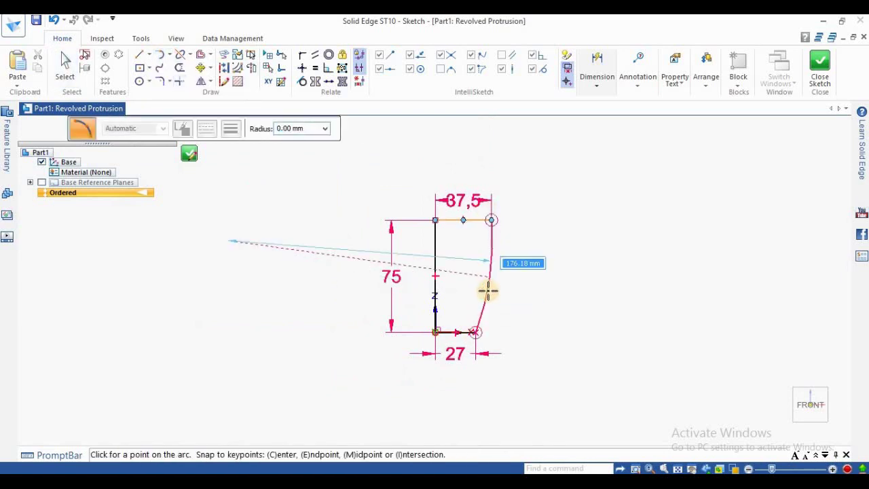
click(487, 287)
key(Escape)
Dimension the side arc's radius to 150 mm.
click(597, 68)
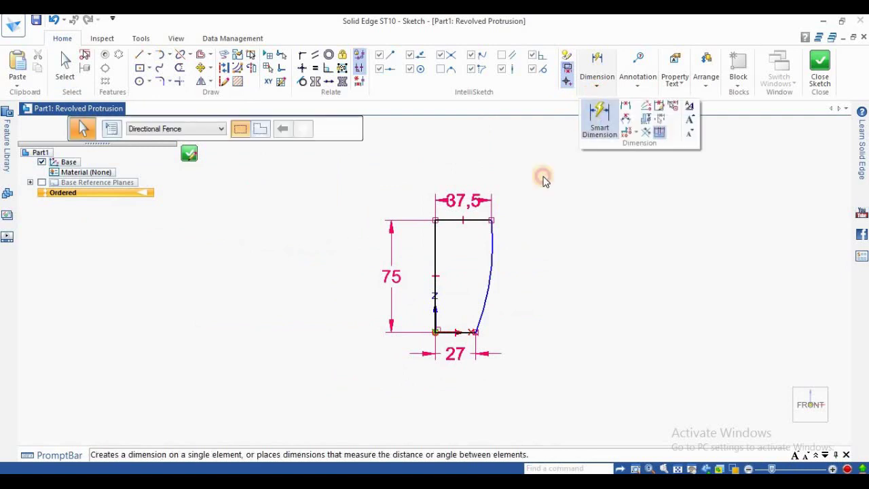
click(493, 239)
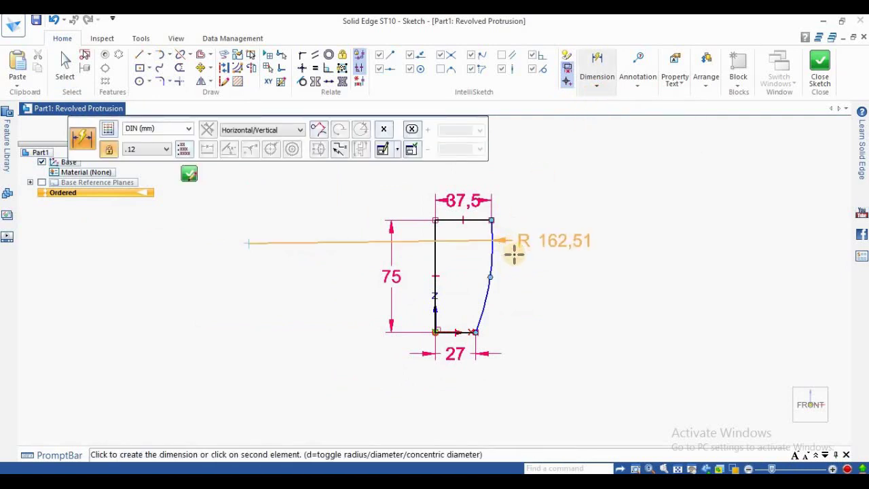
click(514, 253)
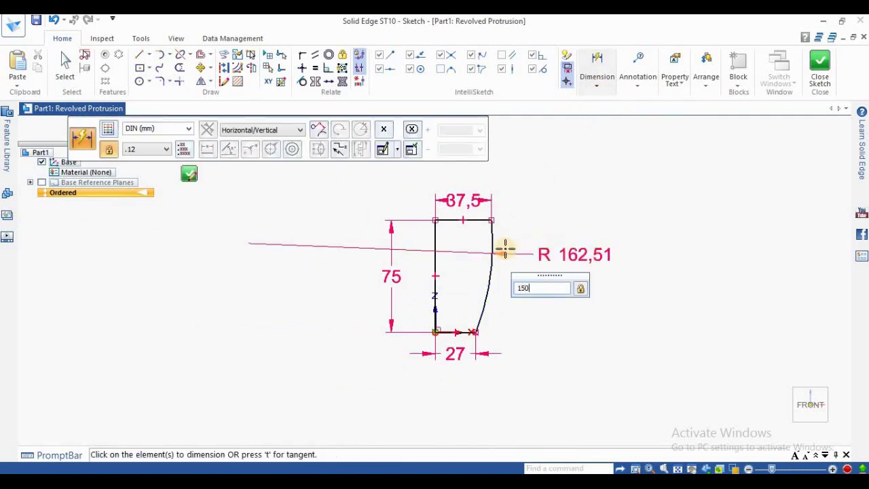
key(Return)
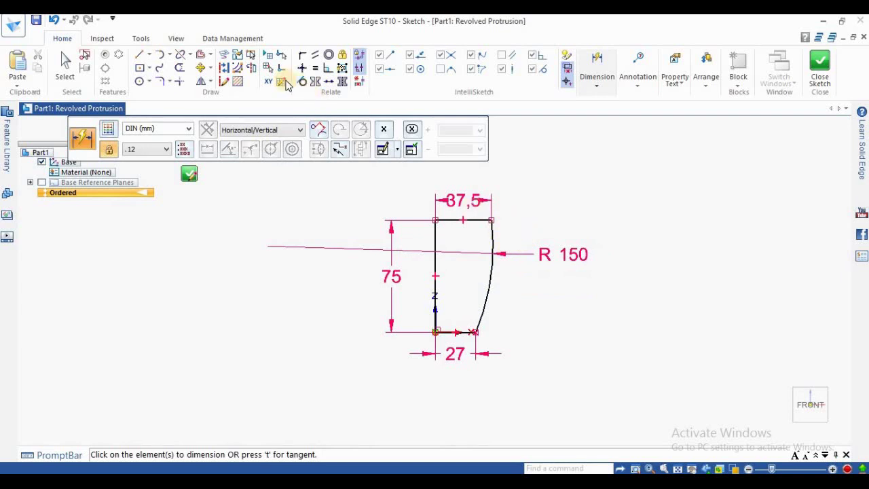
key(Escape)
Make the vertical line the axis of revolution, close the sketch and finish the revolved protrusion through 360°.
click(250, 68)
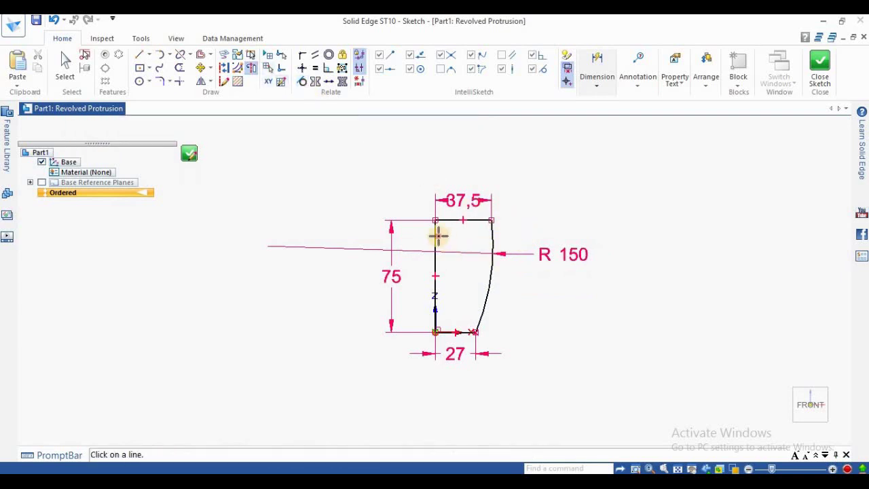
click(824, 69)
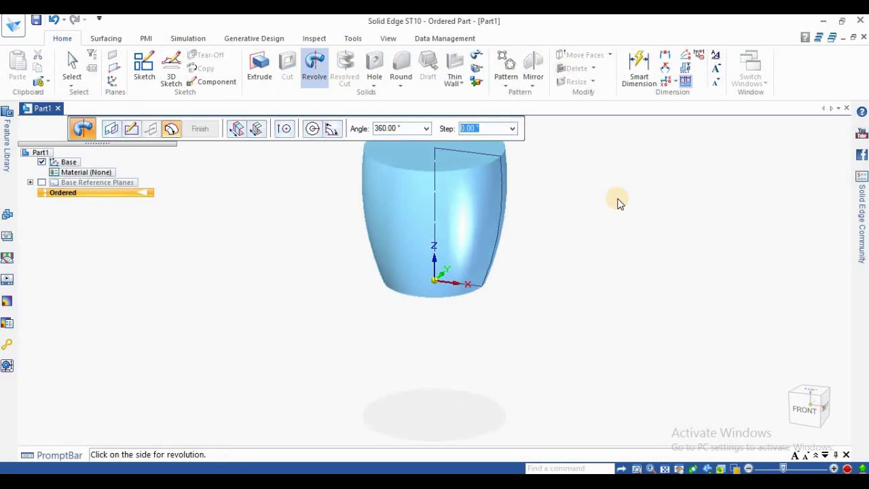
click(618, 199)
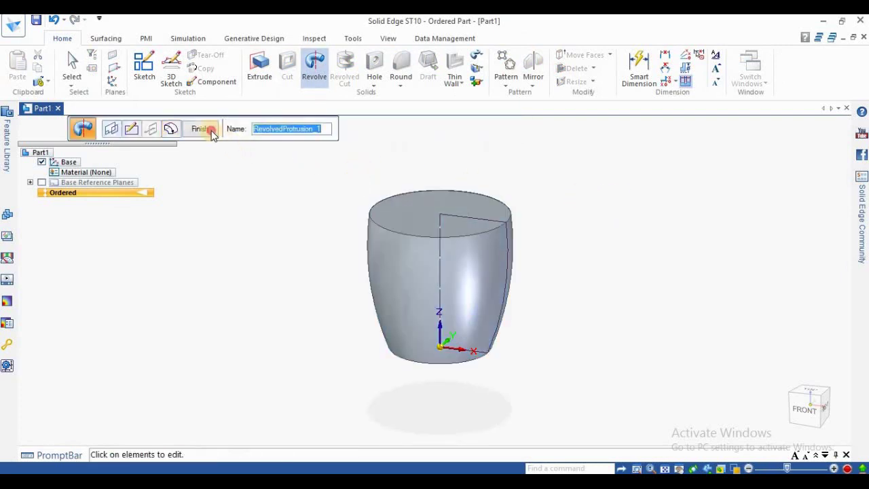
click(201, 128)
key(Escape)
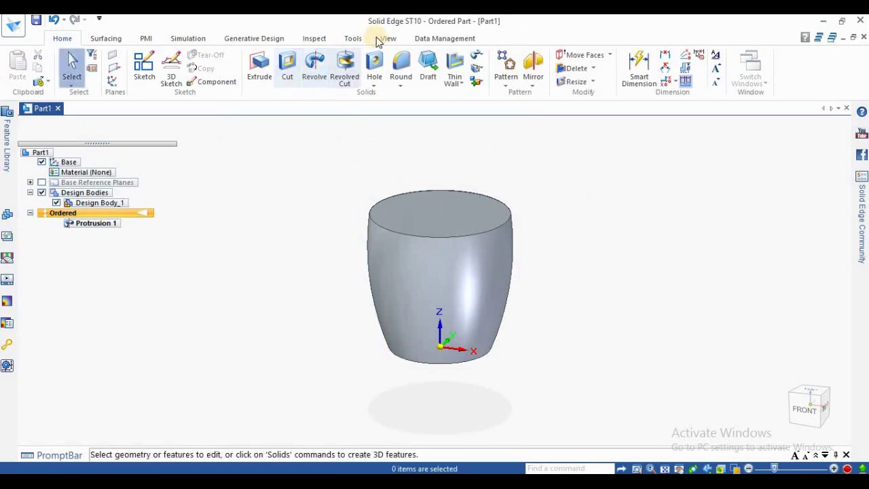
Paint the whole revolved body red with Part Painter.
click(384, 38)
click(440, 82)
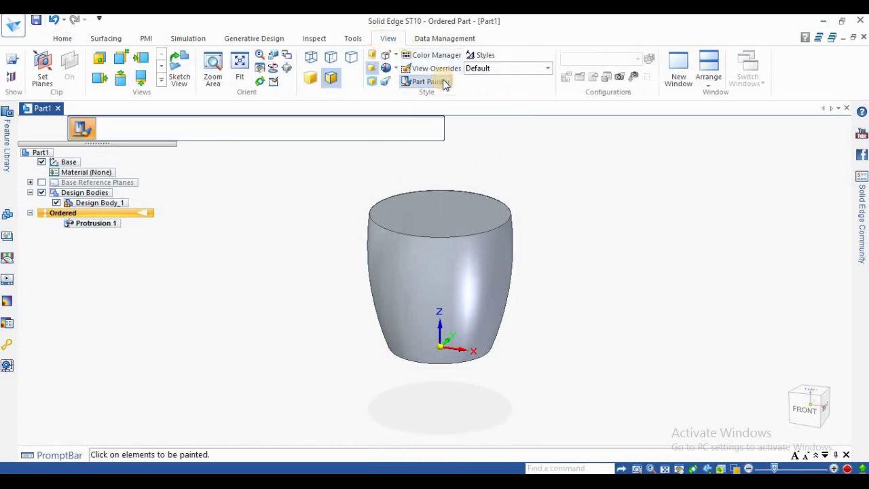
click(378, 239)
click(421, 128)
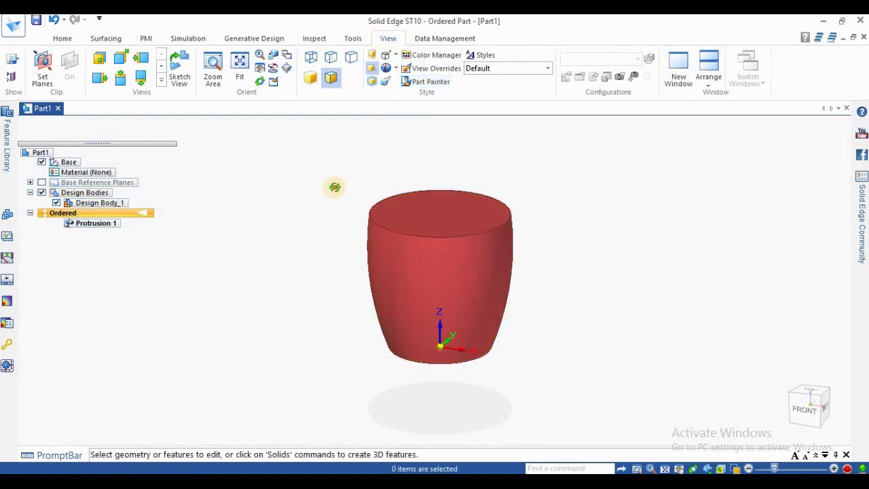
middle_drag(335, 187, 334, 149)
middle_drag(323, 213, 315, 246)
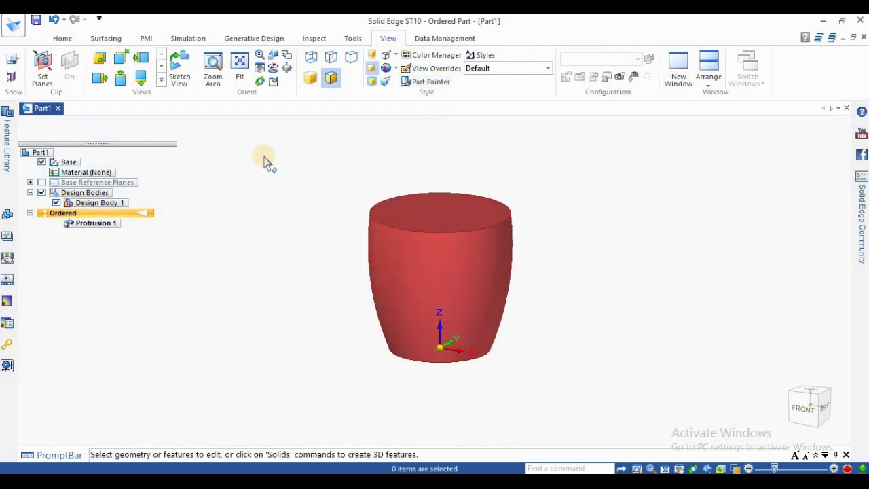
Round the circular top and bottom edges of the revolved body with a 2 mm radius.
click(62, 39)
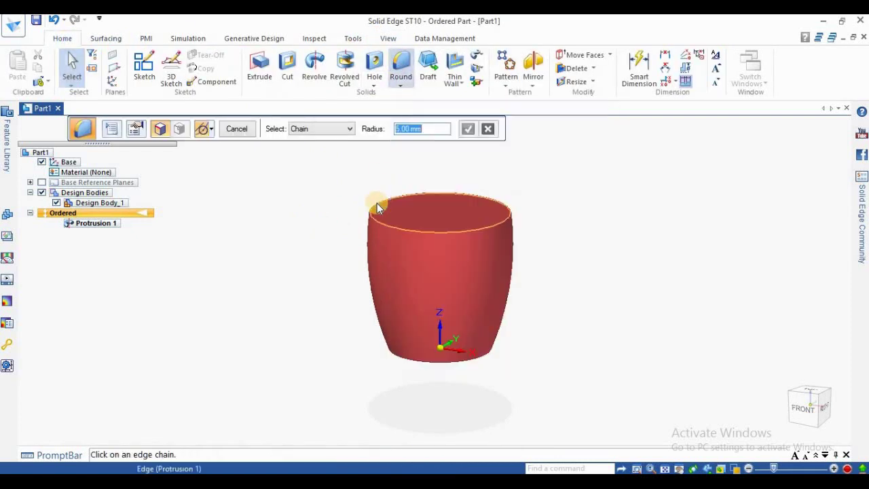
text(2)
key(Return)
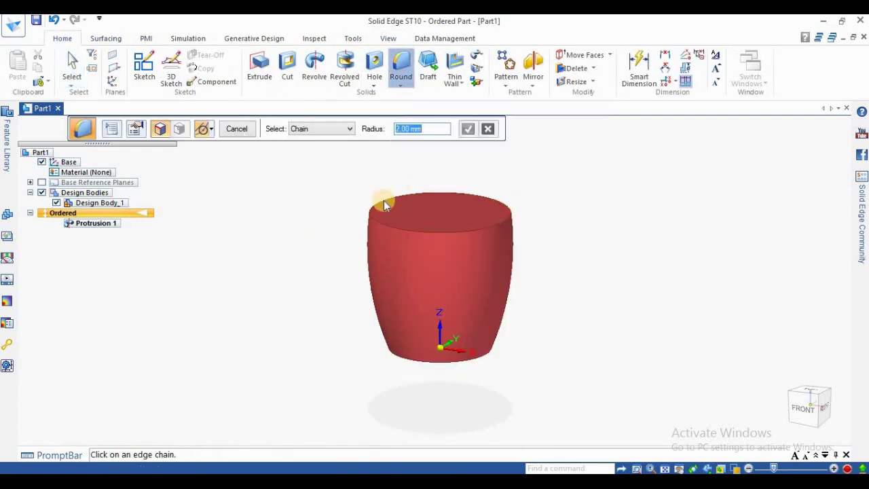
click(374, 205)
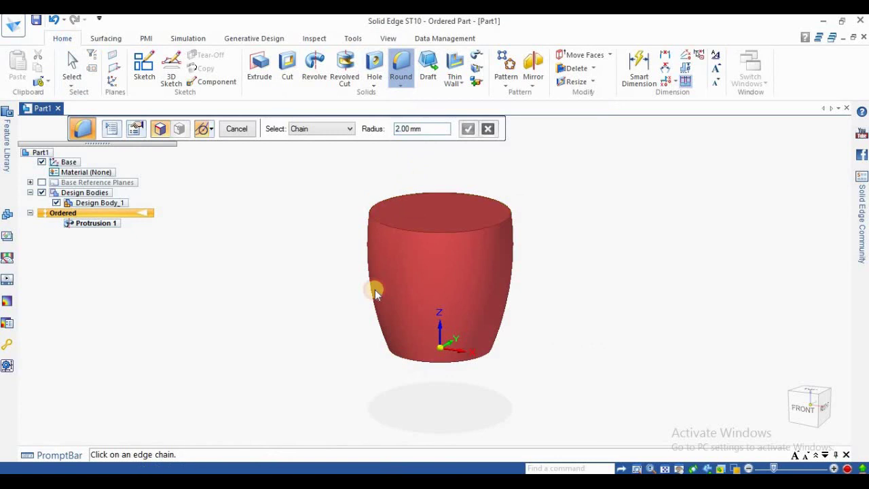
click(395, 355)
click(469, 129)
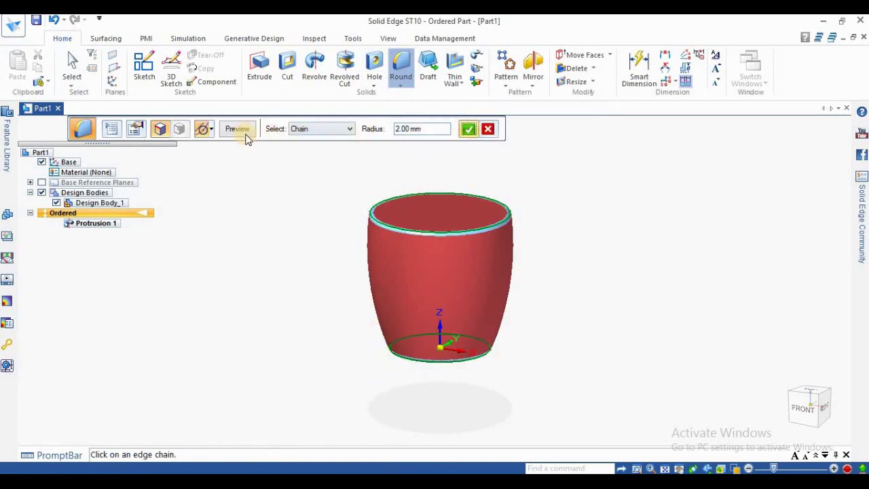
click(239, 129)
click(243, 135)
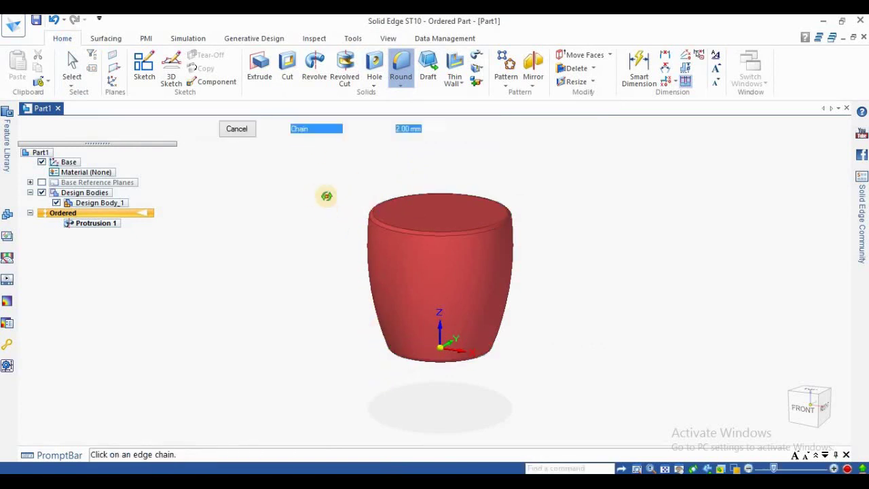
middle_drag(328, 194, 324, 124)
key(Escape)
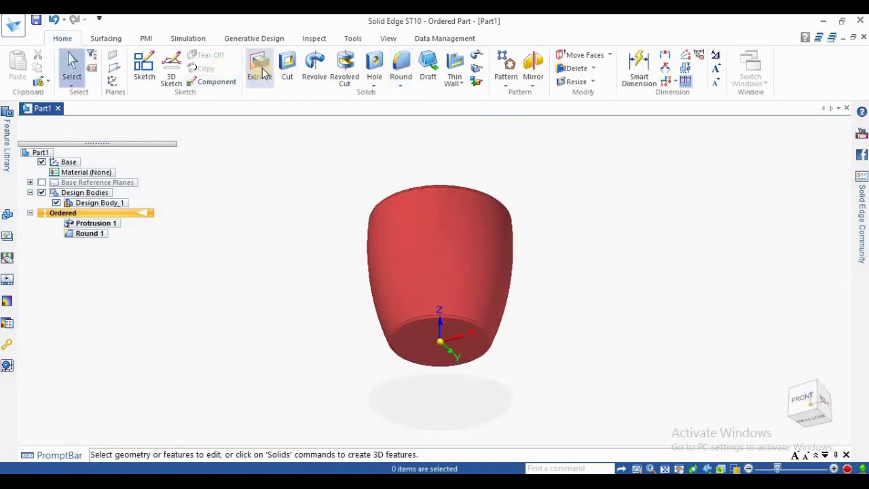
Start a cutout sketch on the body's bottom face and project the face's circular edge into it.
click(287, 66)
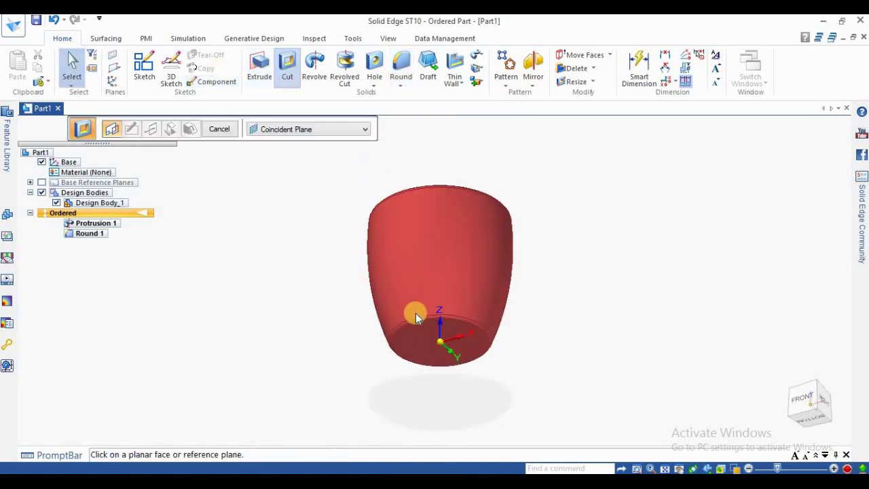
click(416, 346)
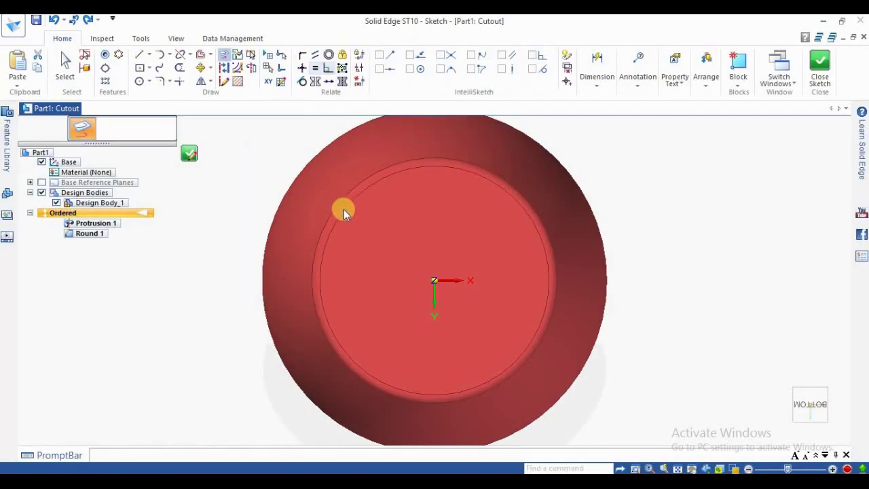
click(102, 202)
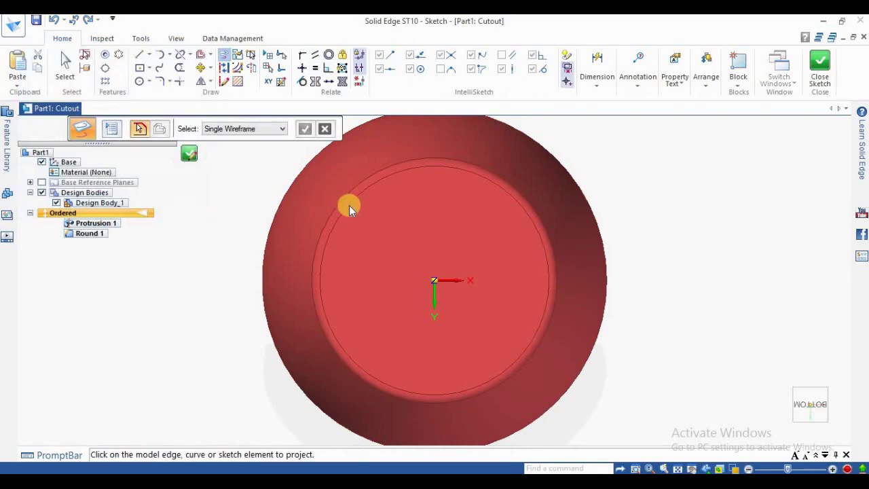
click(349, 205)
right_click(400, 215)
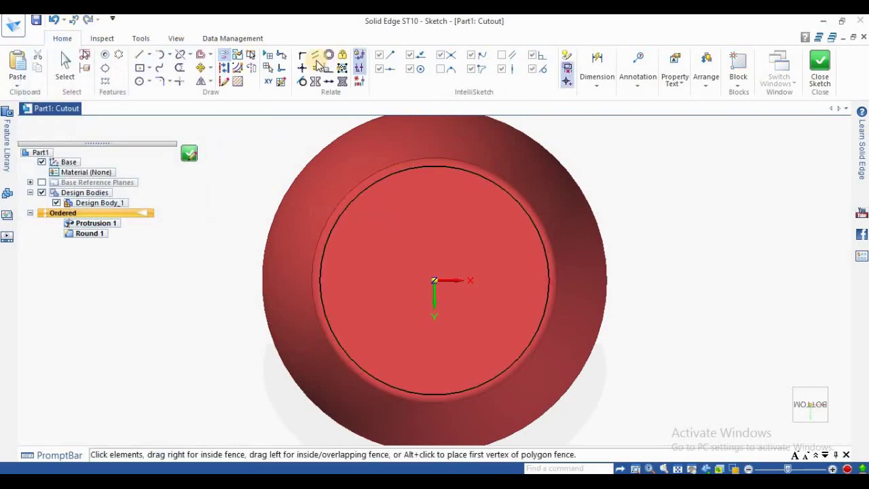
Offset the projected circle 2 mm inward.
click(201, 57)
click(349, 204)
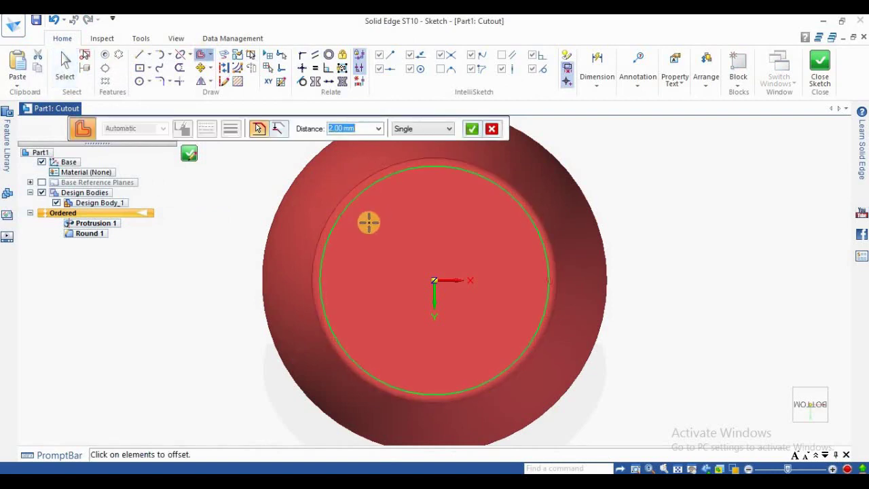
right_click(380, 221)
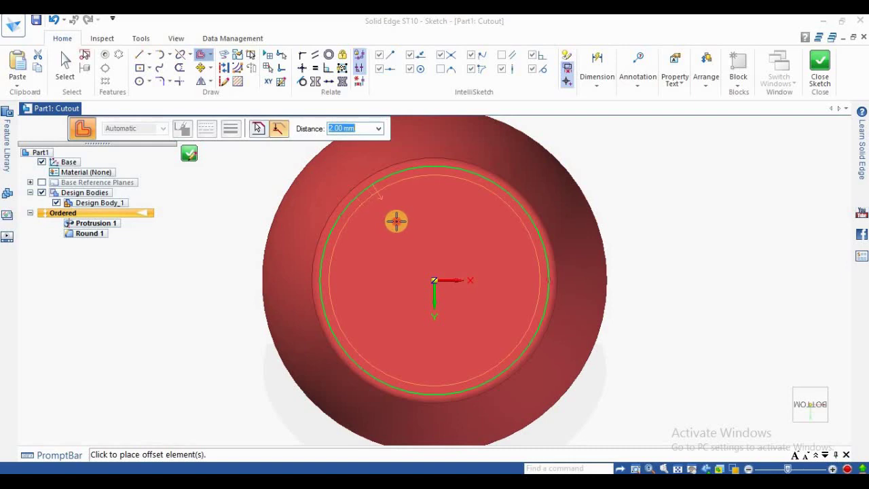
click(395, 220)
key(Escape)
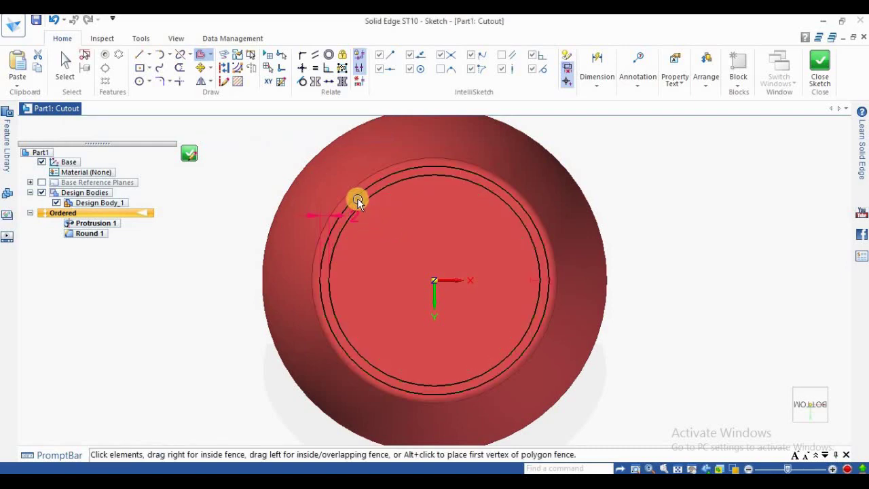
Convert the outer projected circle to construction geometry and close the cutout sketch.
click(225, 70)
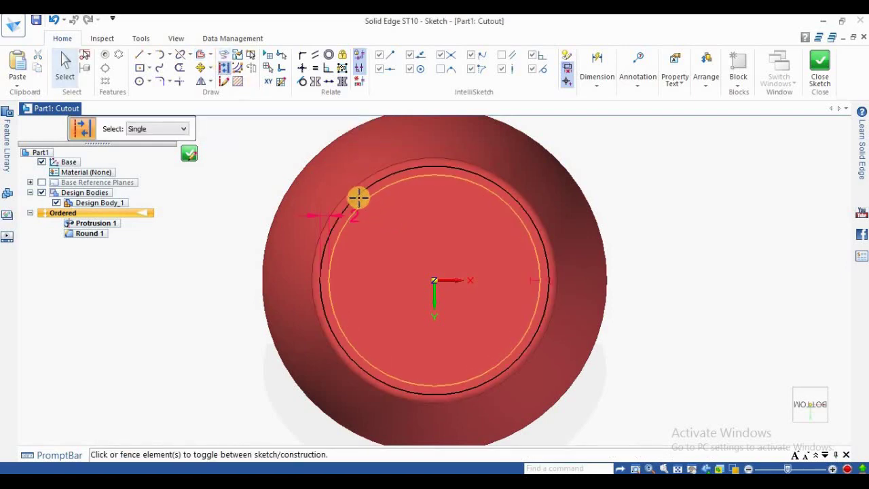
click(359, 194)
key(Escape)
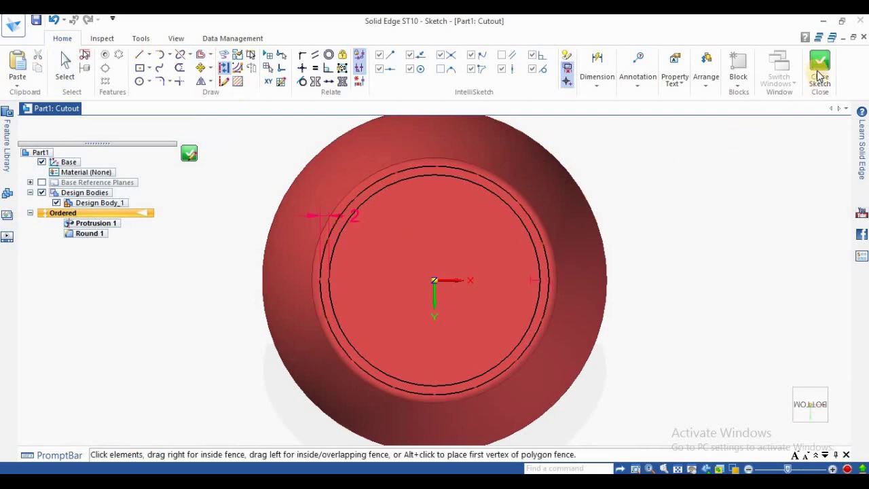
click(819, 75)
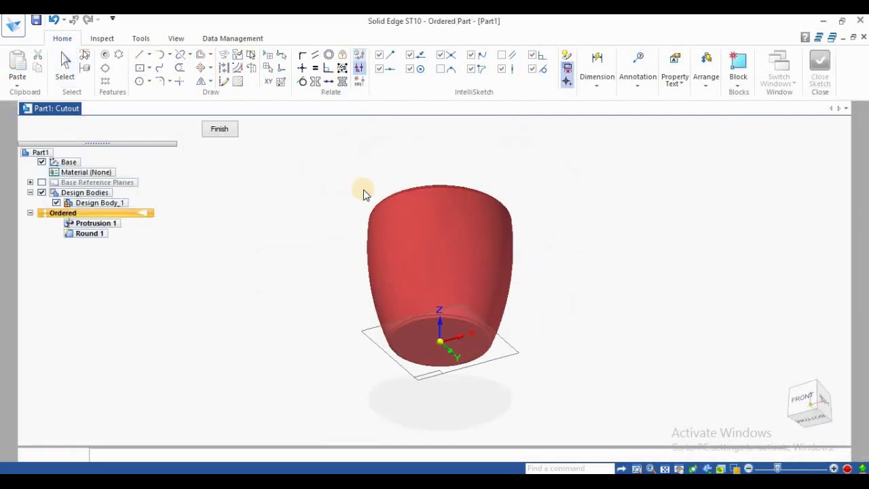
Cut the inner circle 2 mm deep up into the base and finish the cutout.
text(2)
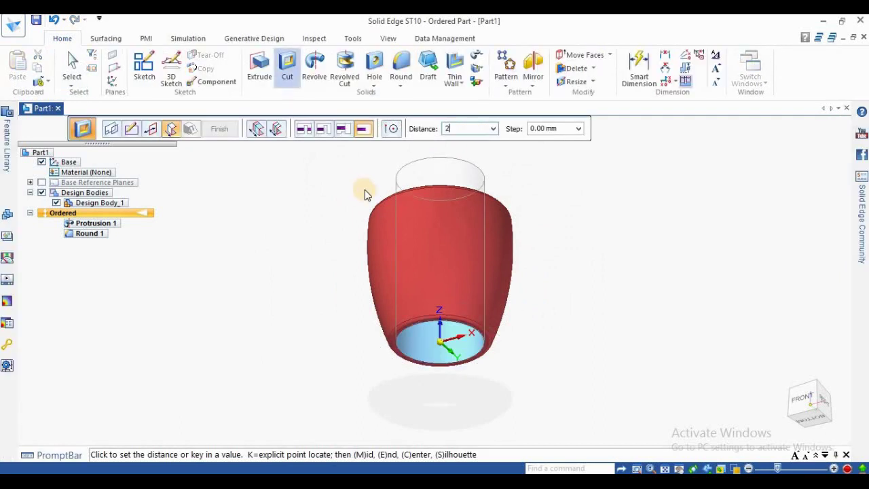
key(Return)
click(326, 163)
click(226, 129)
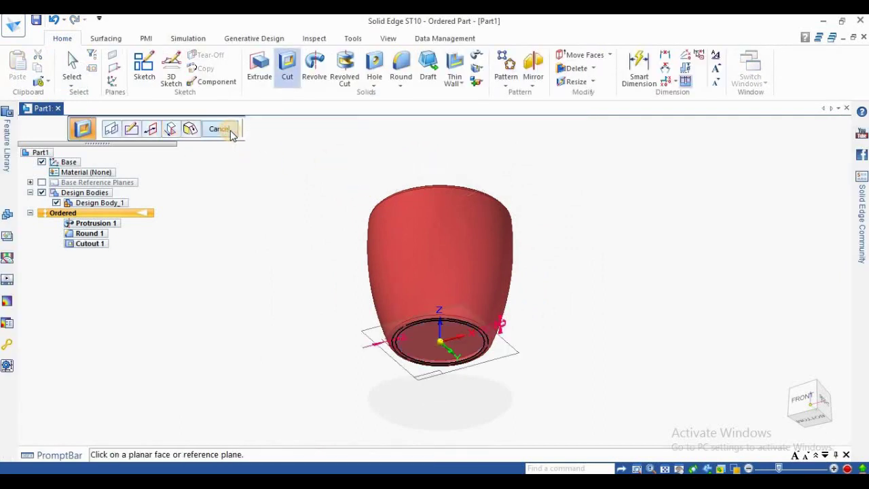
key(Escape)
Open the base cutout's depth dimension to check its value.
click(89, 243)
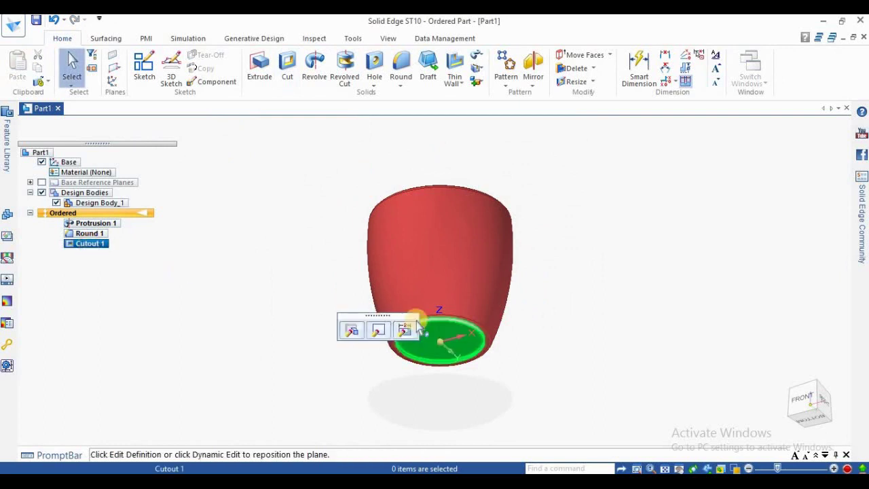
click(346, 328)
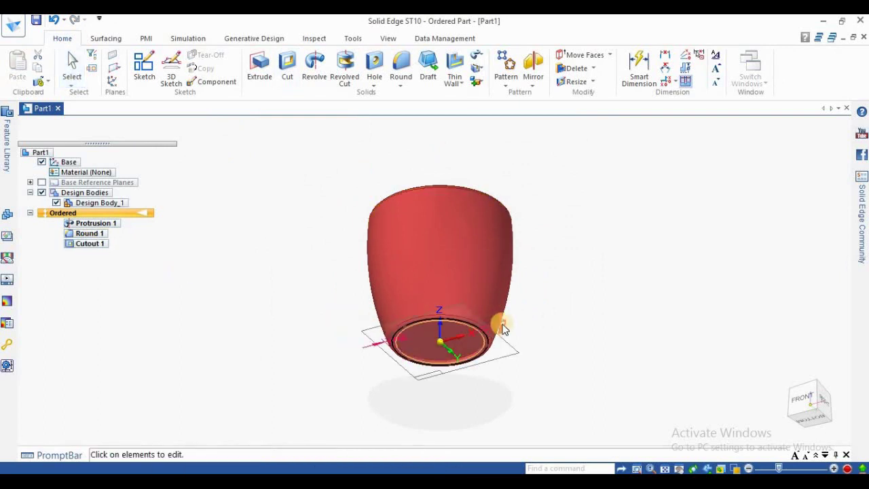
click(502, 328)
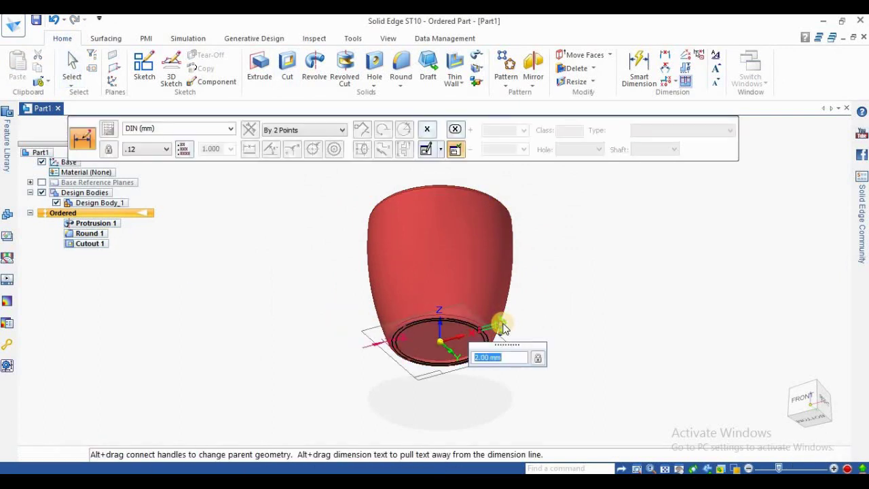
click(570, 320)
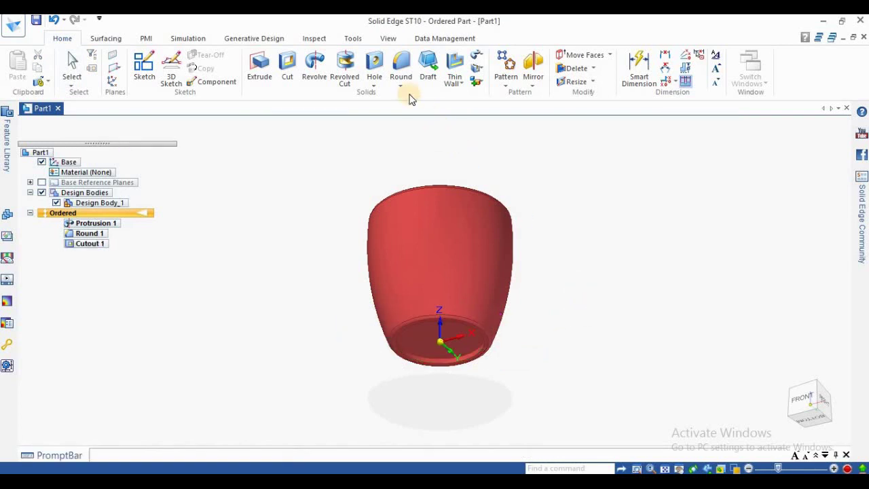
Round the outer rim edge of the base cutout with a 2 mm radius.
click(401, 65)
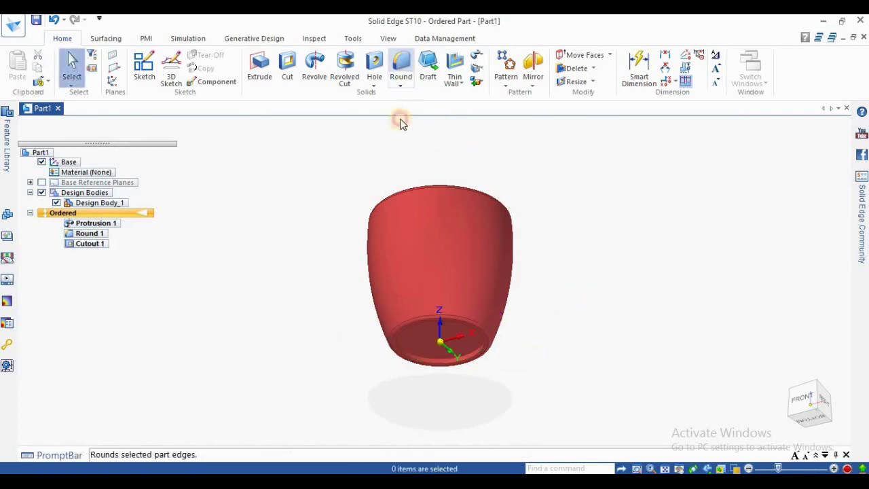
click(402, 351)
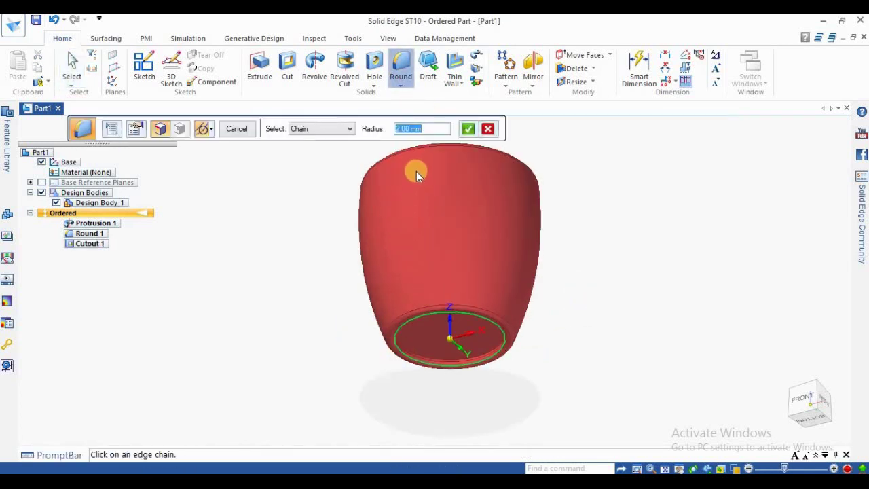
scroll(417, 169, up, 2)
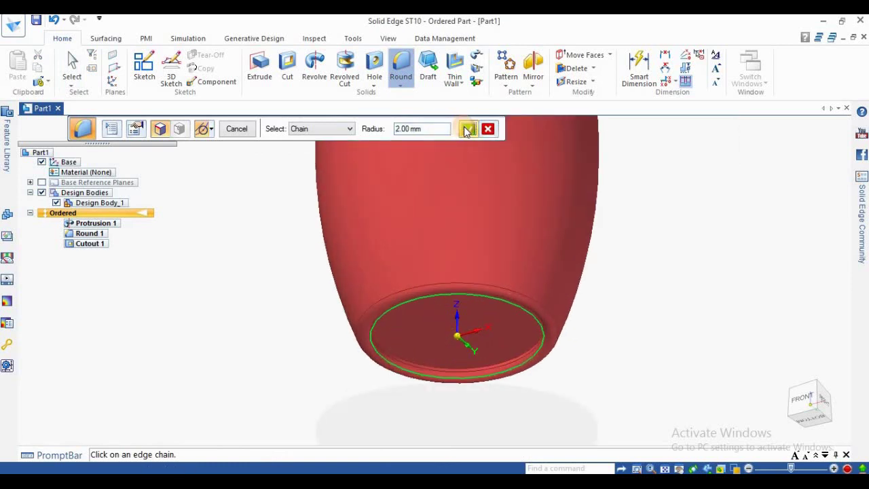
click(467, 131)
click(238, 129)
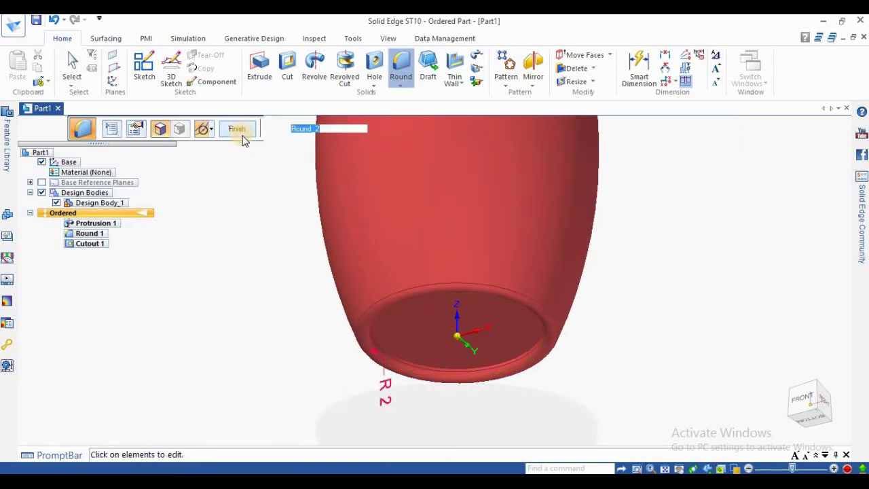
click(236, 129)
scroll(381, 412, down, 2)
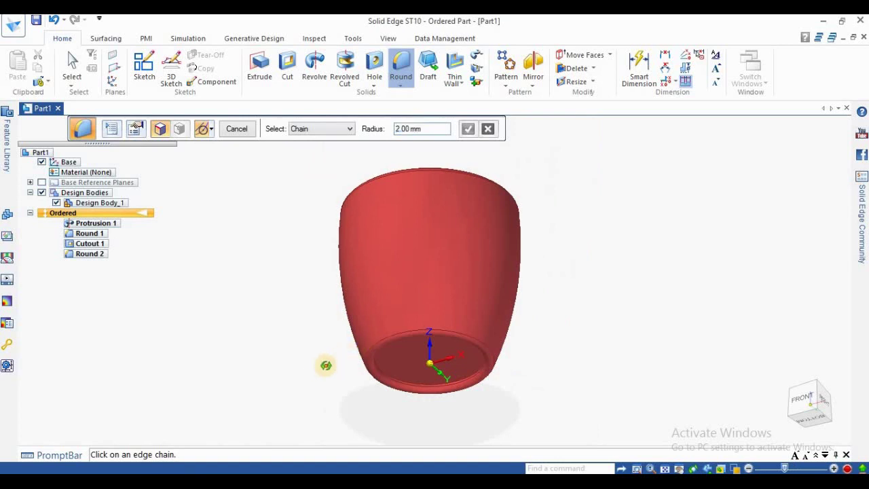
middle_drag(325, 365, 275, 389)
click(487, 128)
Hollow the body with a 2 mm thin wall, selecting the single flat top face as the open face.
click(460, 85)
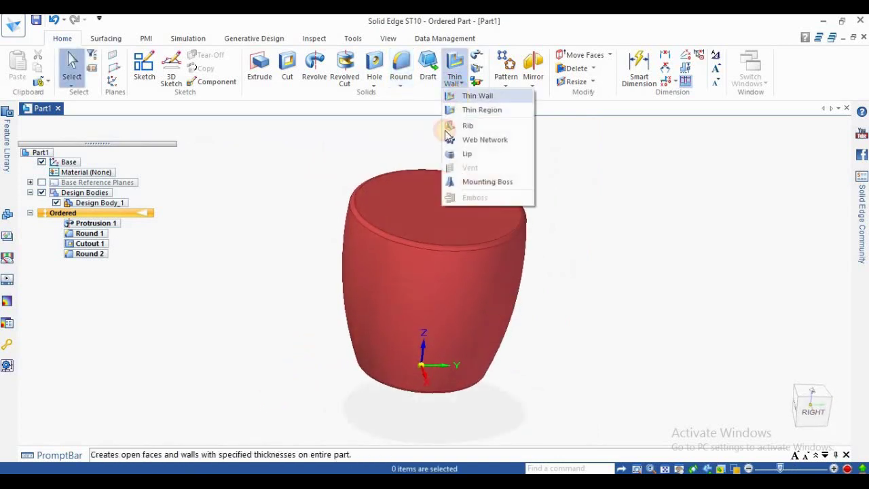
click(468, 96)
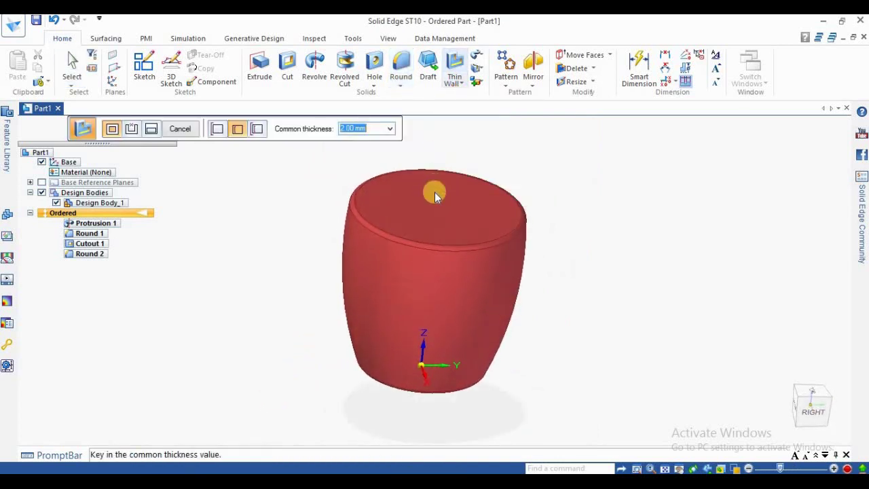
click(133, 129)
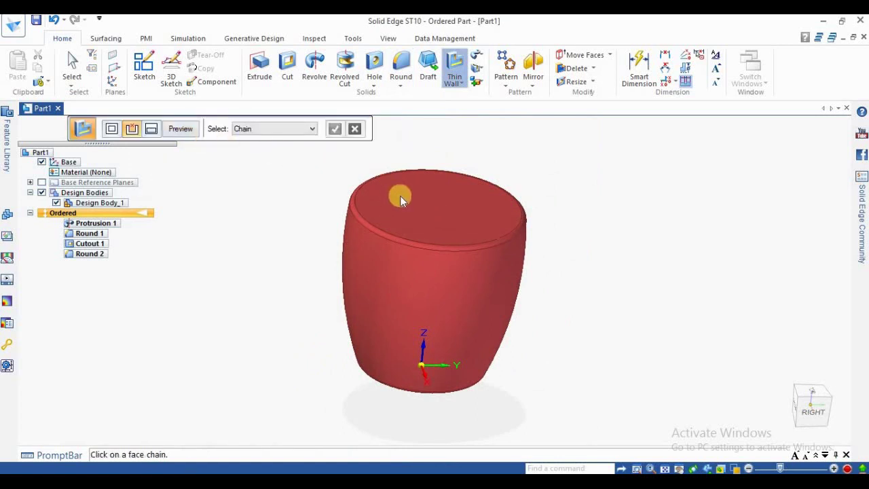
click(270, 130)
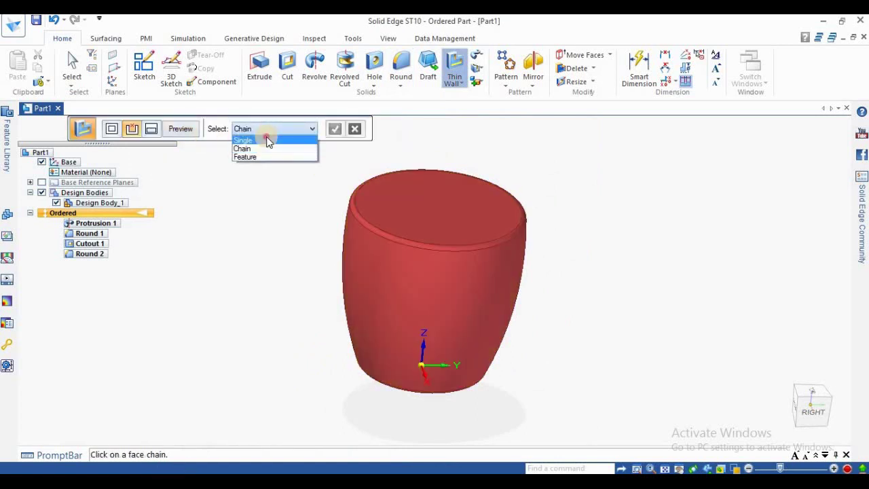
click(267, 140)
click(380, 190)
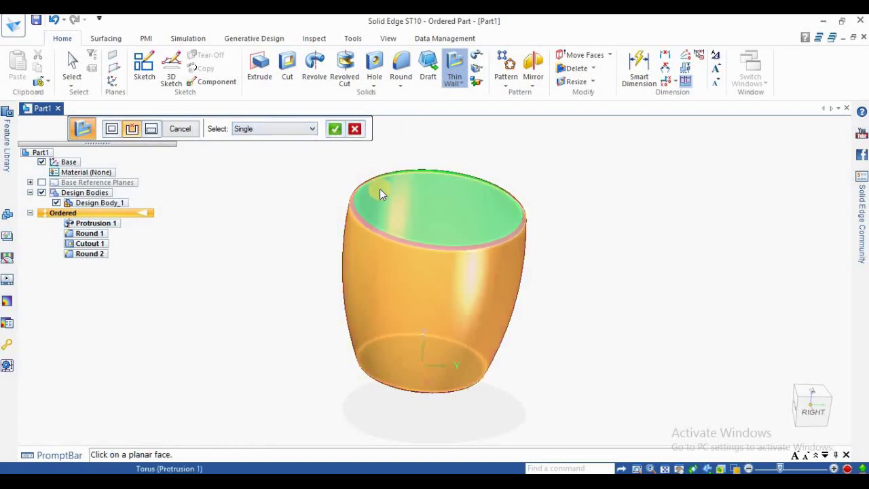
click(335, 129)
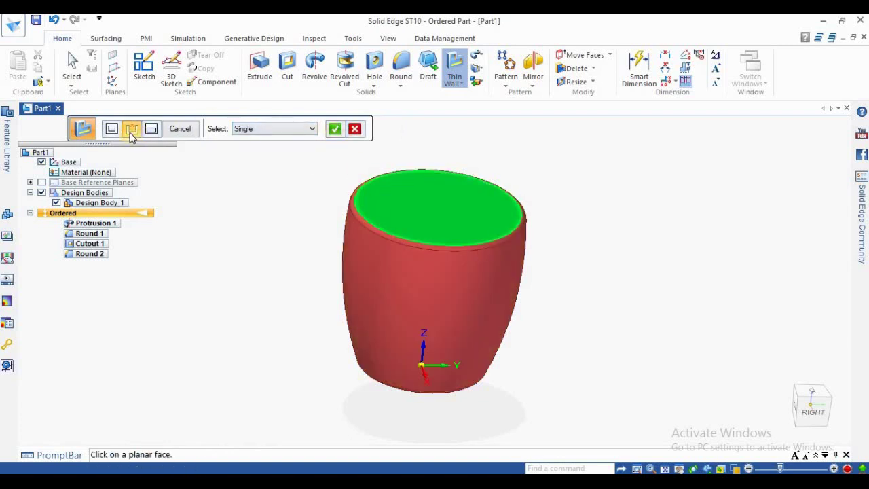
click(336, 131)
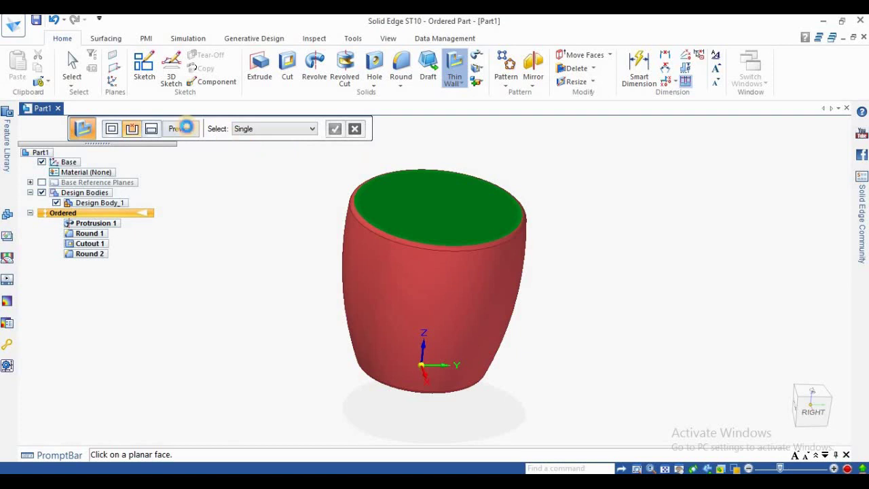
click(185, 128)
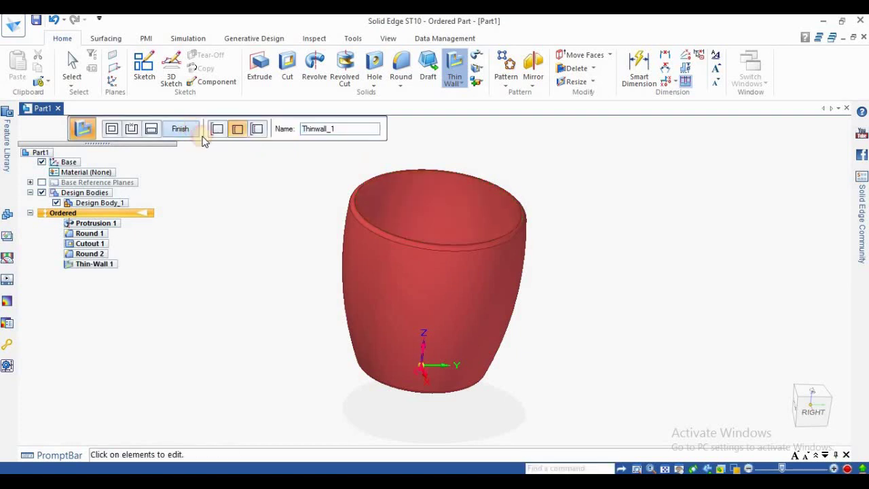
Finish the thin-wall feature and turn the mug to a corner view from above.
click(194, 132)
middle_drag(273, 223, 311, 272)
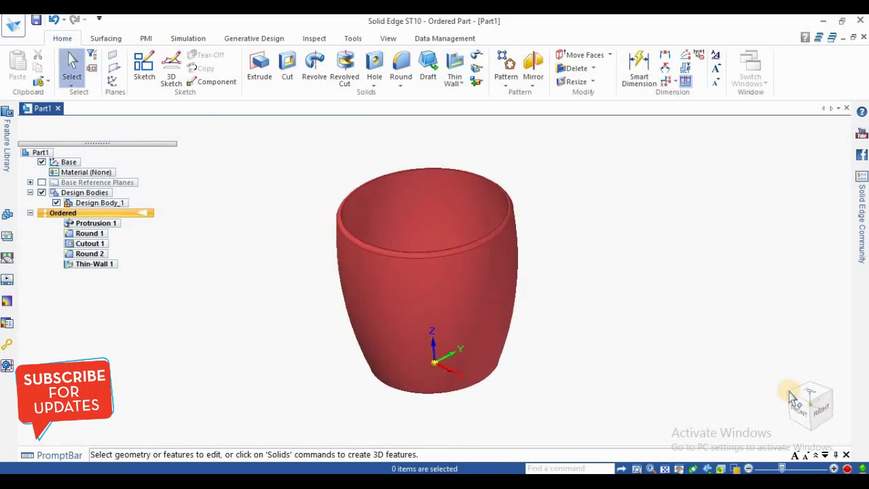
click(789, 440)
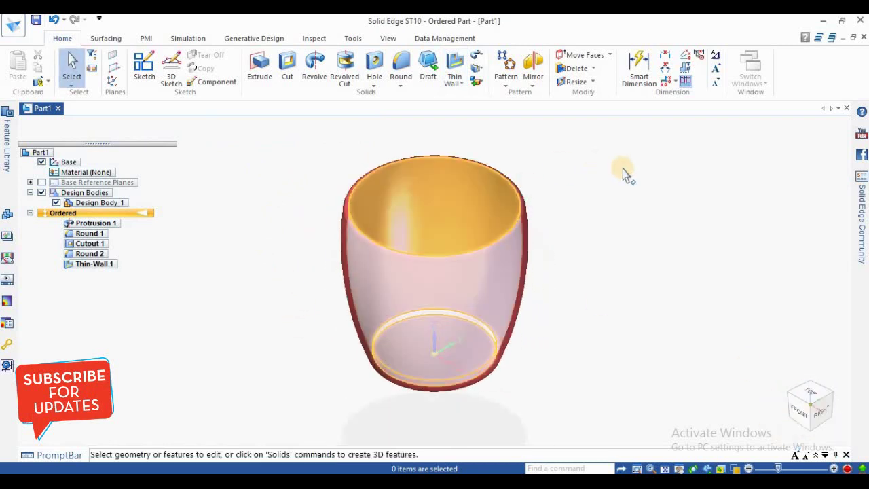
Start a sketch on the vertical YZ plane through the mug's axis.
click(155, 63)
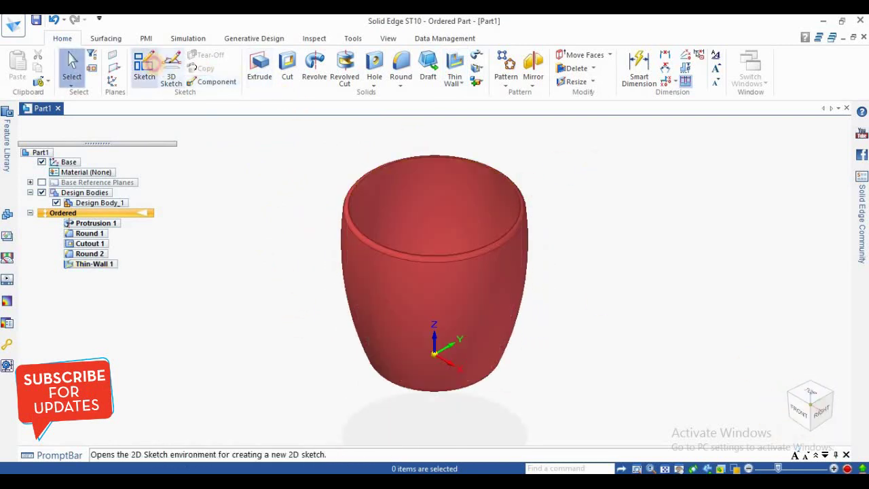
click(459, 312)
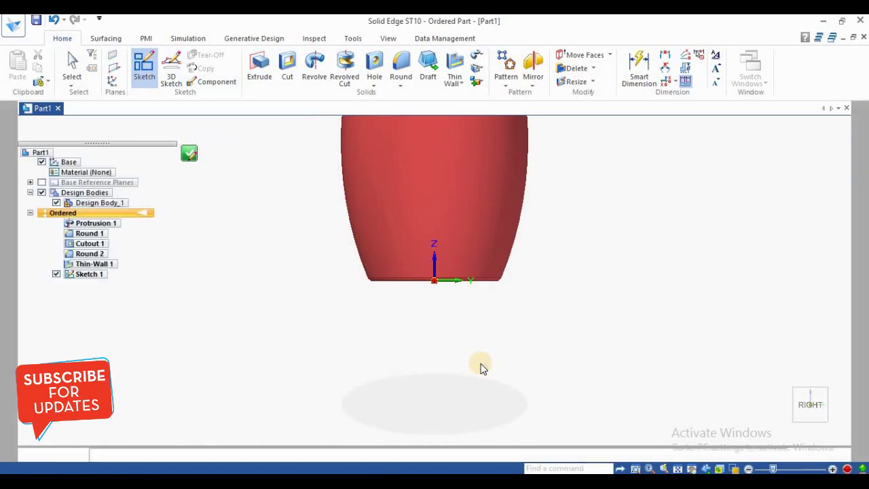
scroll(541, 147, up, 1)
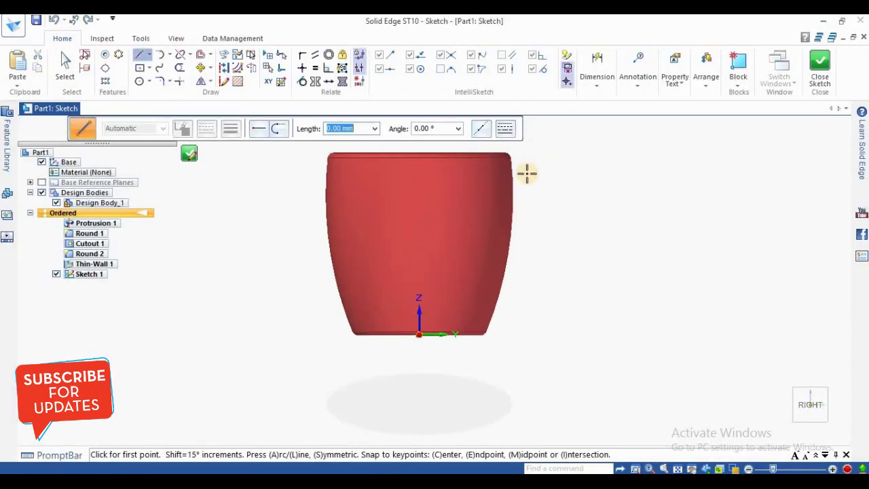
Project the mug's outer side edge on the +Y side into the sketch and convert it to construction geometry.
click(224, 54)
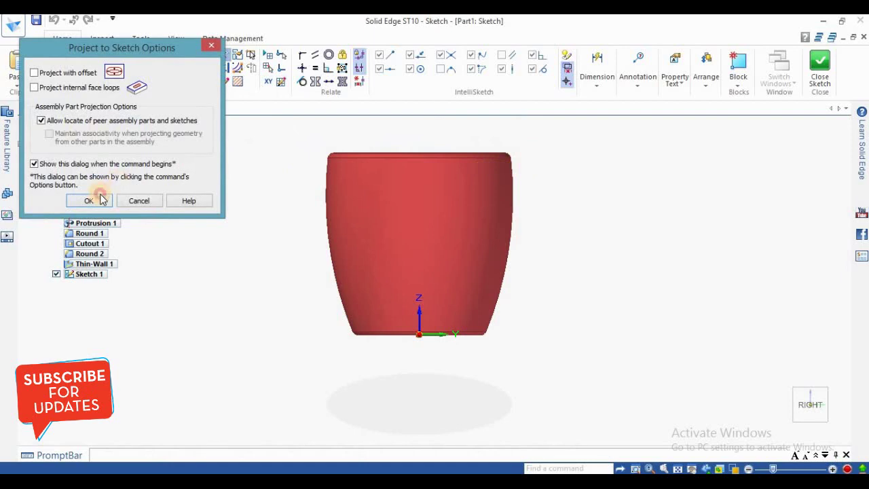
click(88, 200)
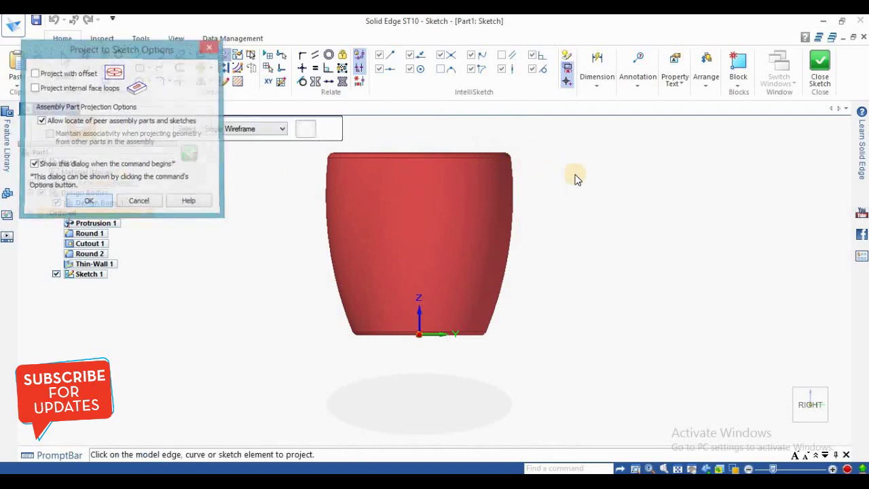
click(532, 178)
key(Escape)
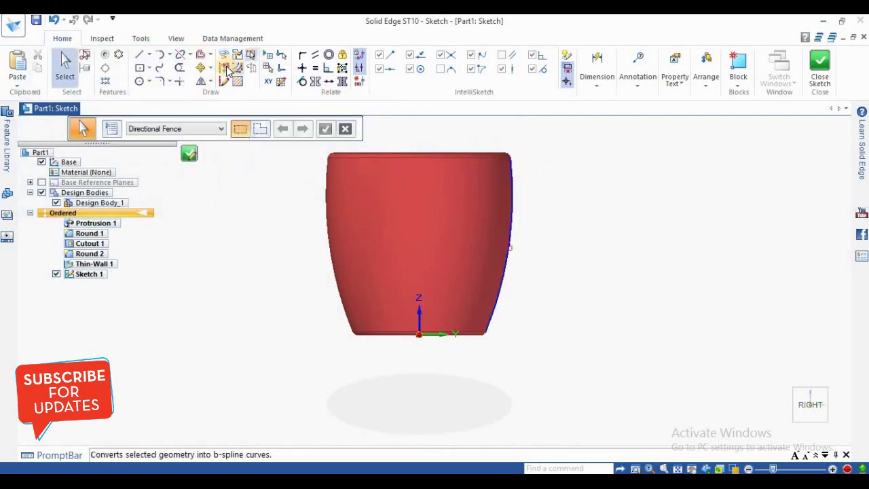
click(223, 67)
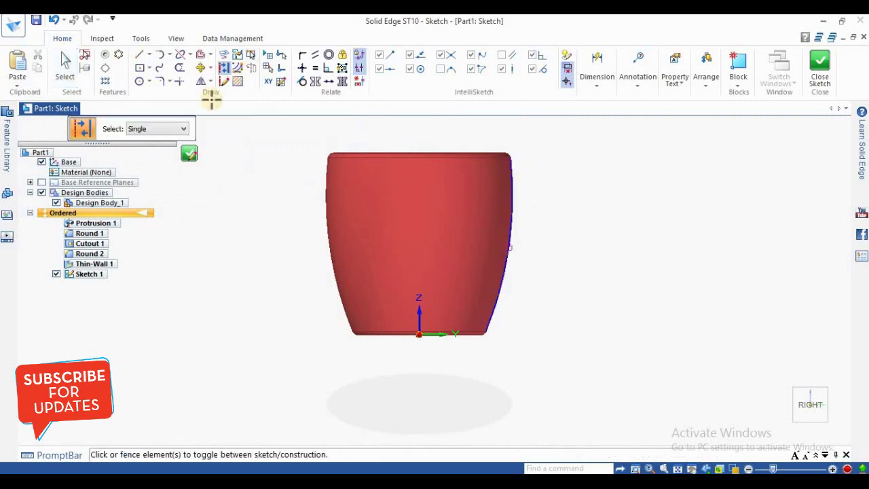
key(Escape)
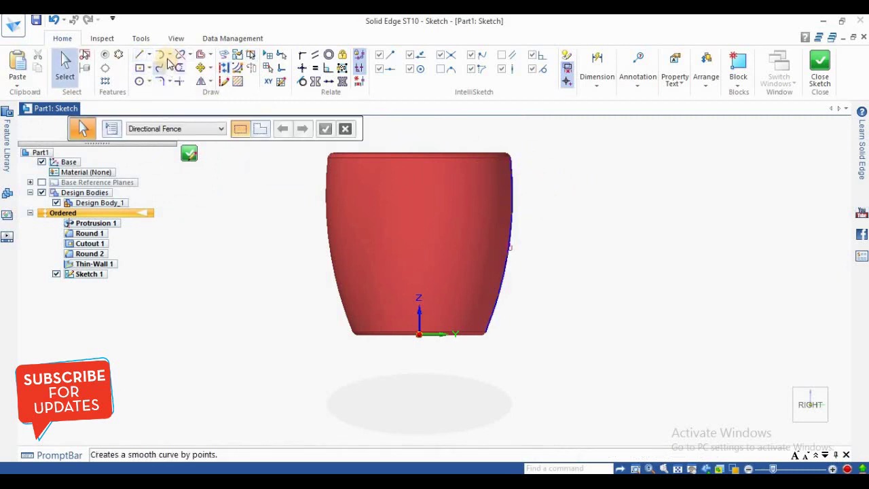
Draw the upper handle arc by three points, about 11.4 mm in radius, starting on the projected side edge near the rim.
click(169, 55)
click(182, 81)
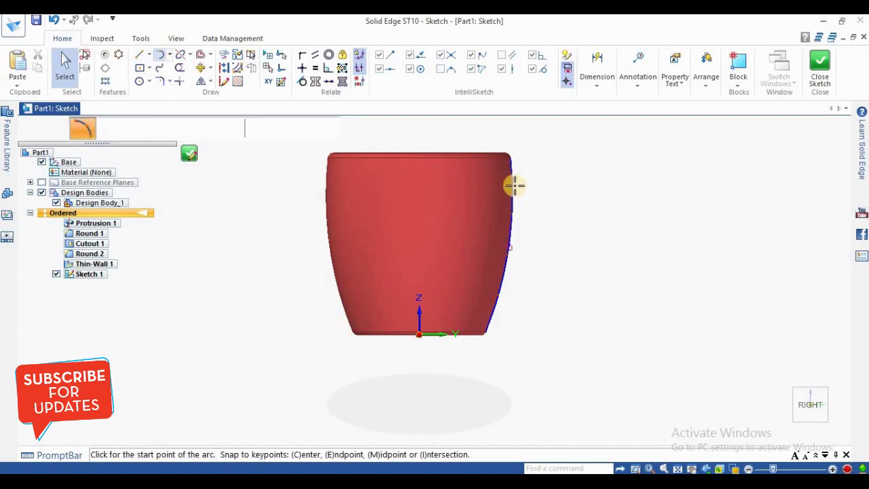
click(515, 183)
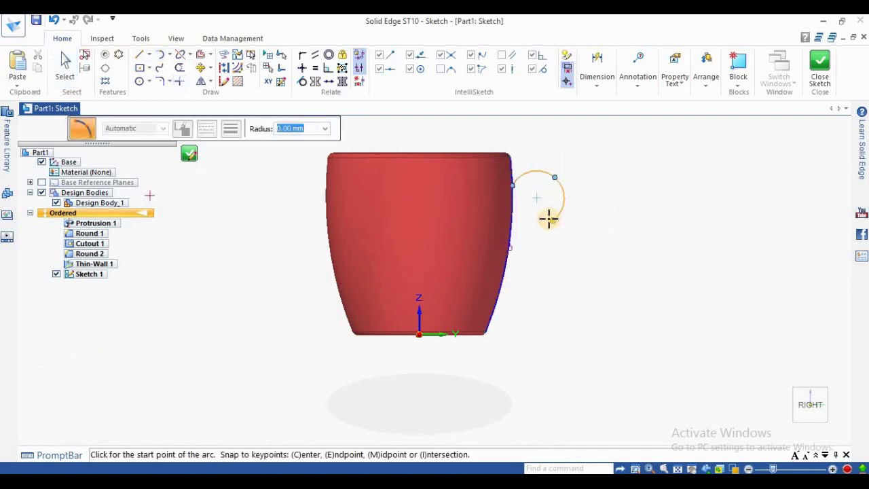
click(553, 219)
key(Escape)
Draw a three-point arc about 47 mm in radius from the upper arc's free end to the mug's side edge near the base.
click(170, 55)
click(194, 83)
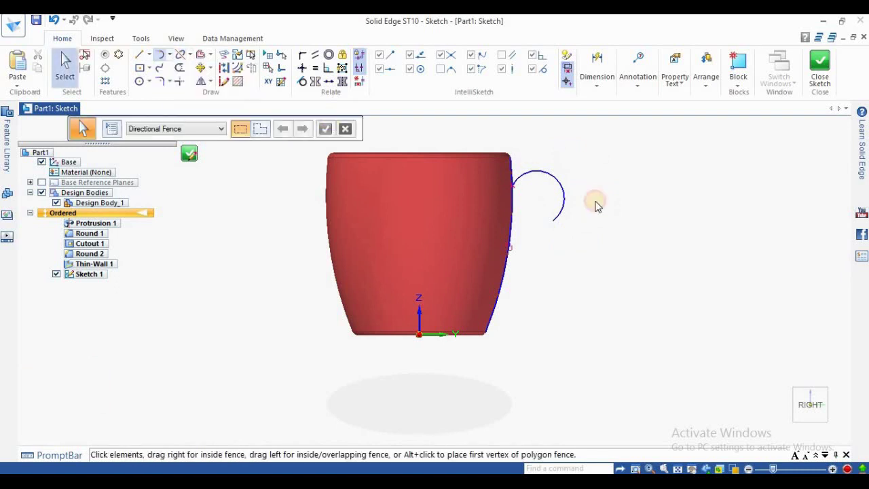
click(552, 220)
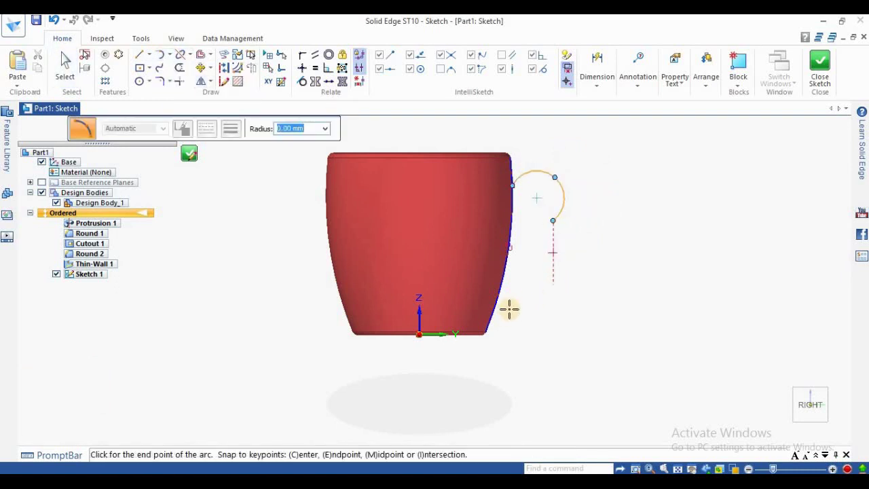
click(519, 294)
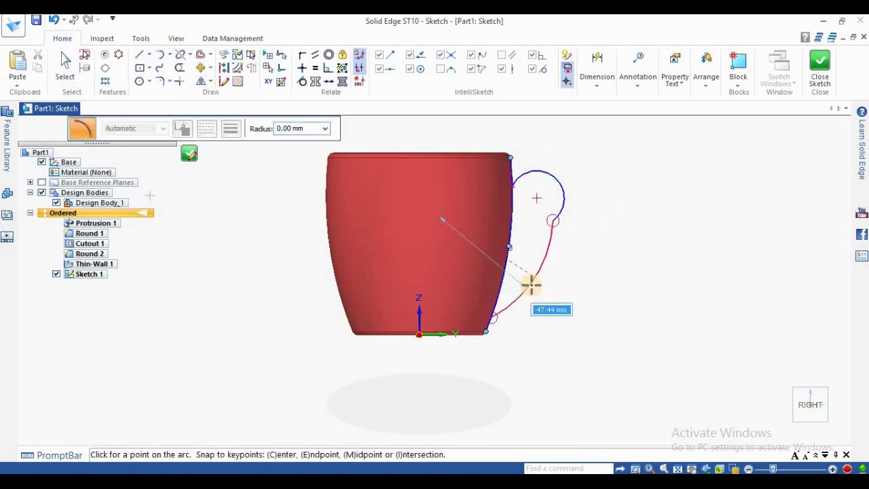
click(532, 279)
key(Escape)
Dimension the upper handle arc with a radius of 14 mm.
click(588, 81)
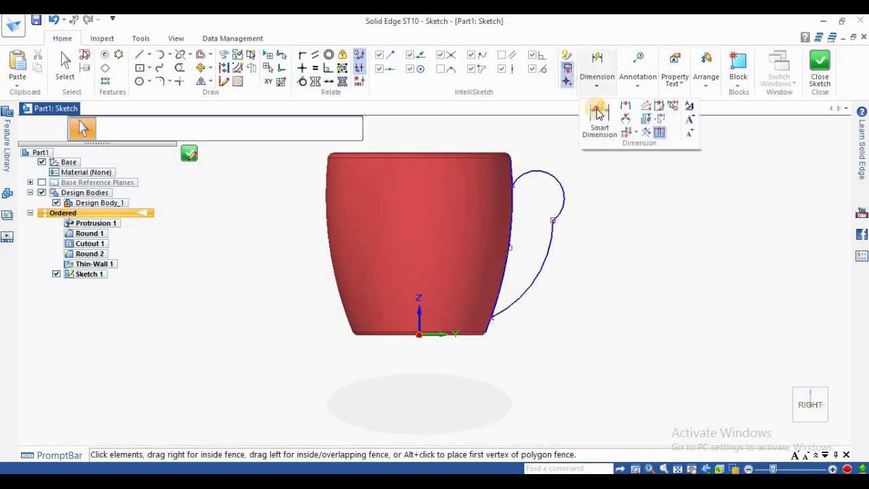
click(598, 114)
click(562, 174)
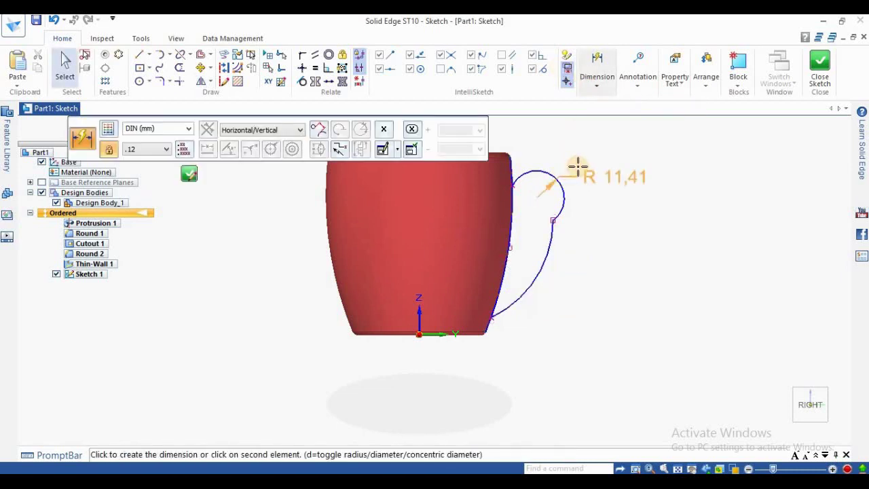
click(578, 165)
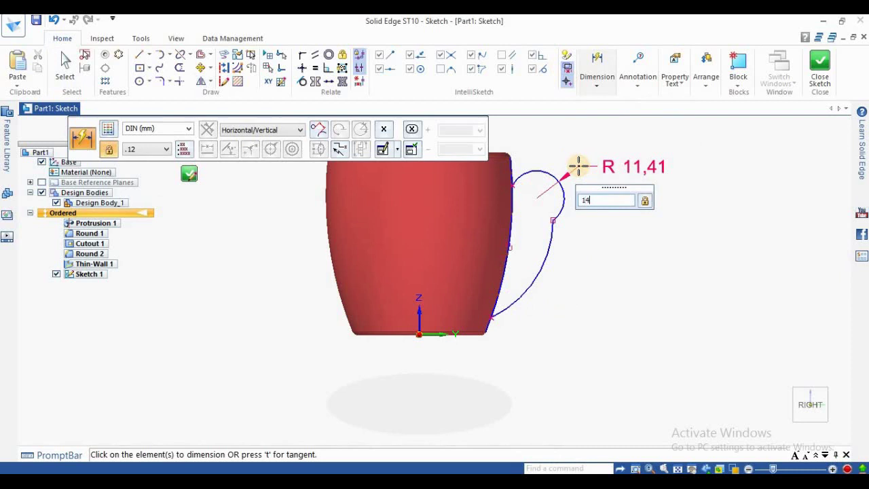
key(Return)
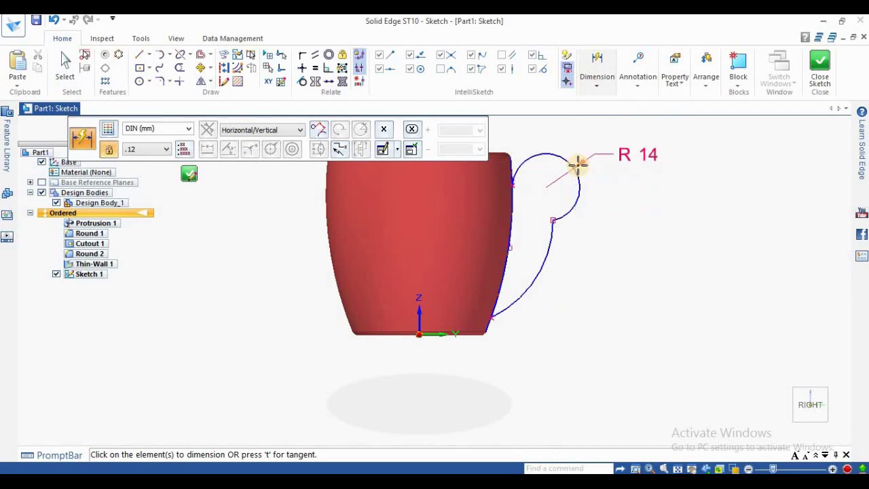
Dimension the horizontal distance from the origin to the upper arc's centre as 48 mm.
click(541, 153)
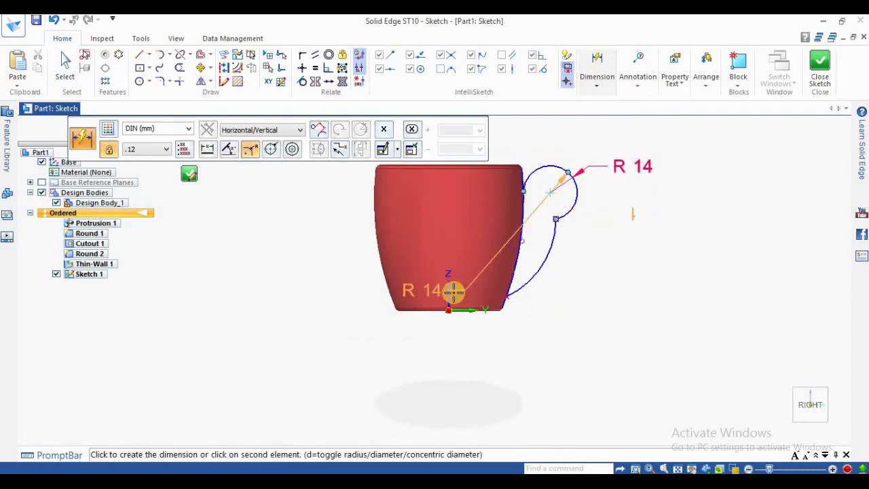
click(450, 292)
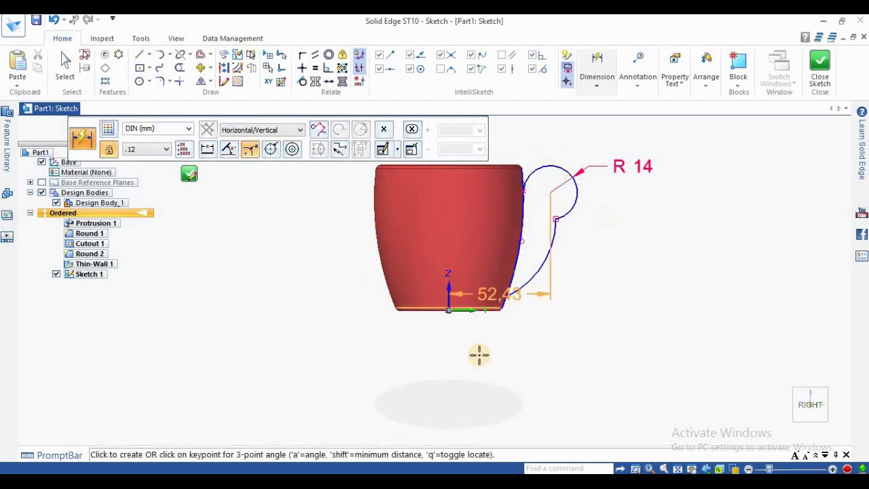
click(475, 355)
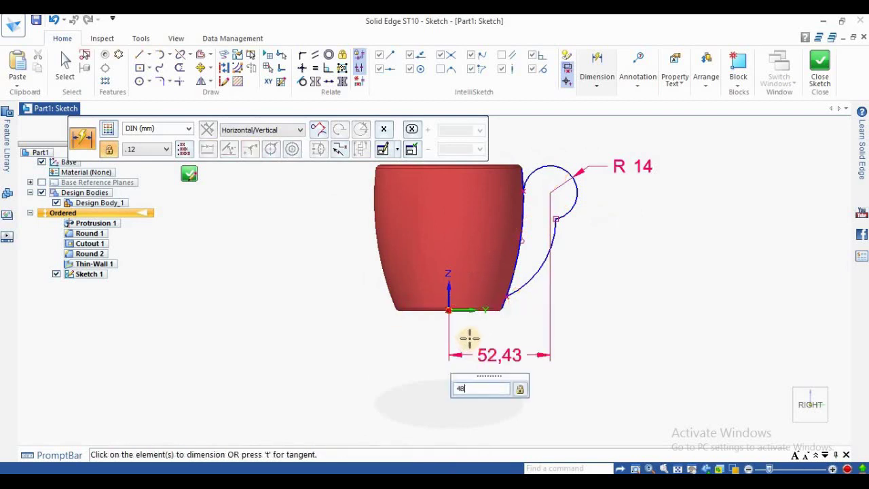
text(48)
key(Return)
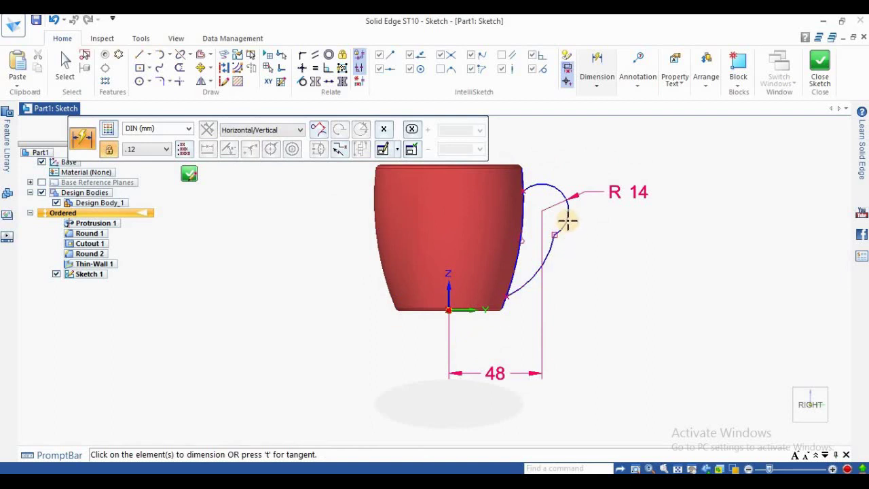
Dimension the vertical distance from the mug's top edge to the upper arc's centre as 23 mm.
click(560, 191)
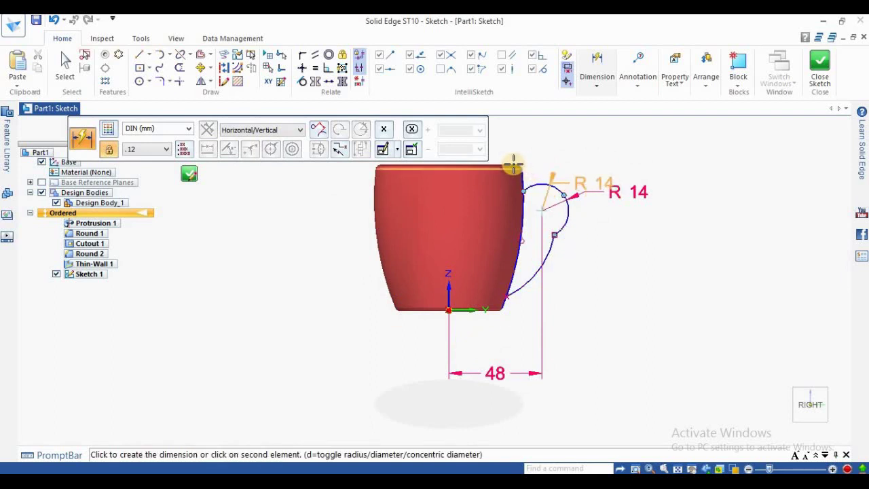
click(513, 160)
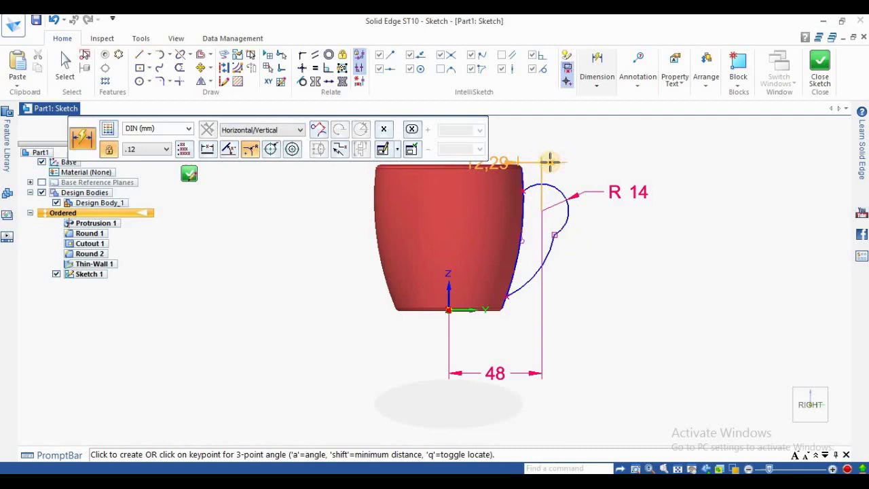
click(671, 170)
text(23)
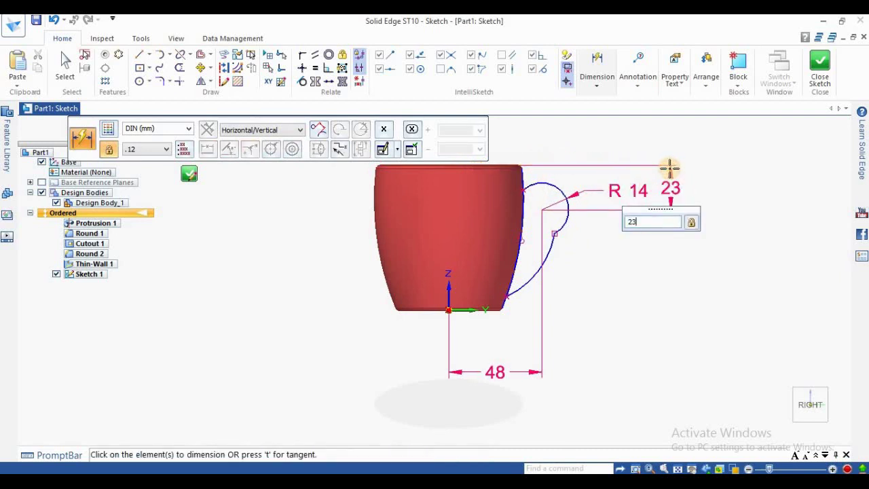
key(Return)
key(Escape)
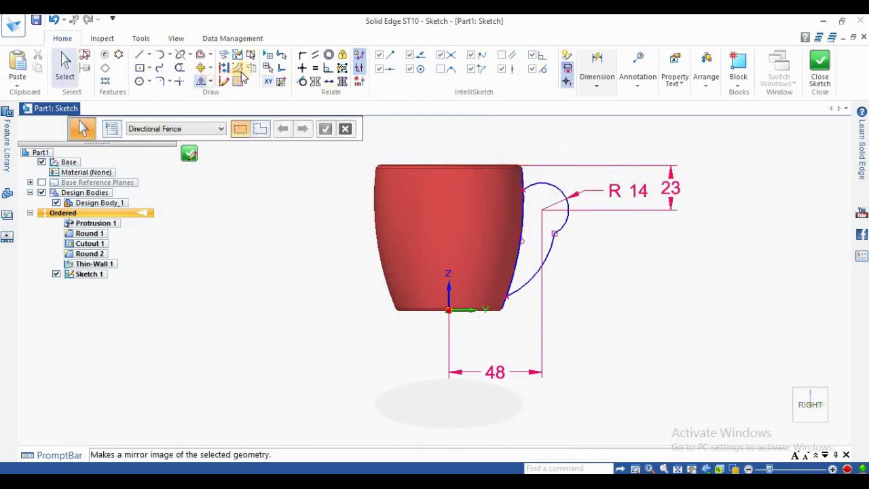
Make the lower handle arc tangent to the upper arc at their shared endpoint.
click(303, 81)
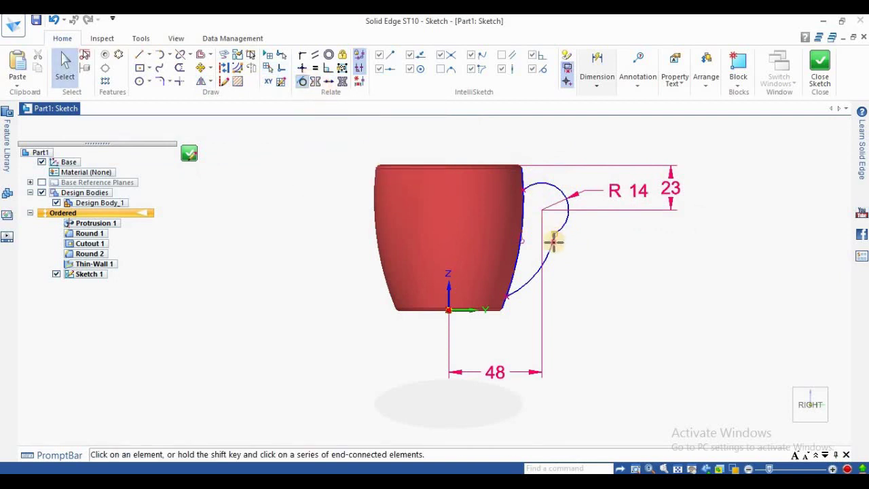
click(560, 233)
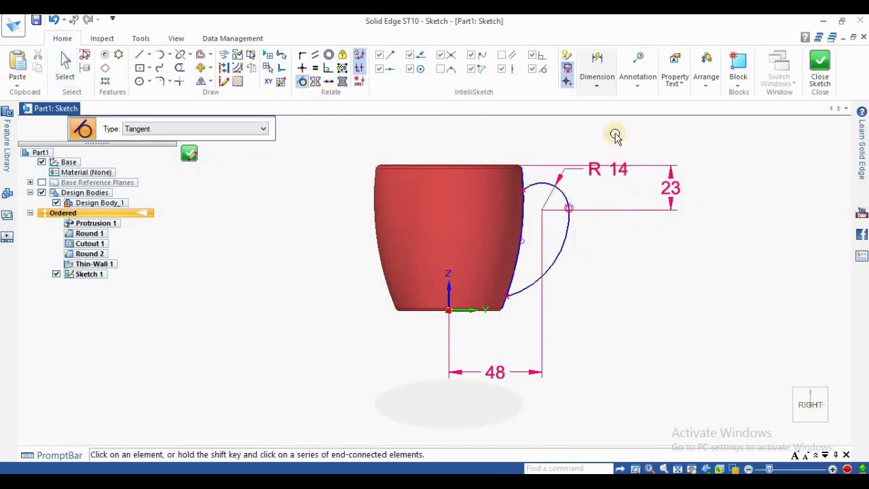
key(Escape)
Dimension the vertical distance between the mug's base edge and the point where the two handle arcs meet as 45 mm.
click(605, 85)
click(603, 116)
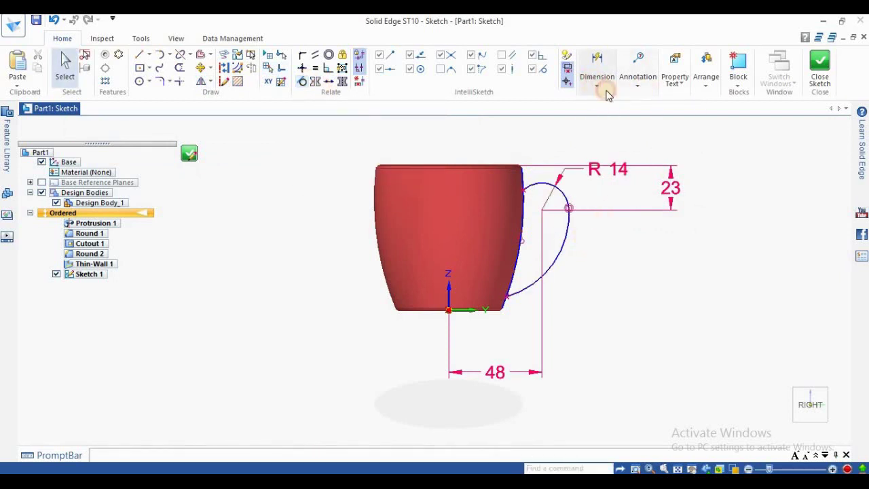
click(606, 93)
click(624, 108)
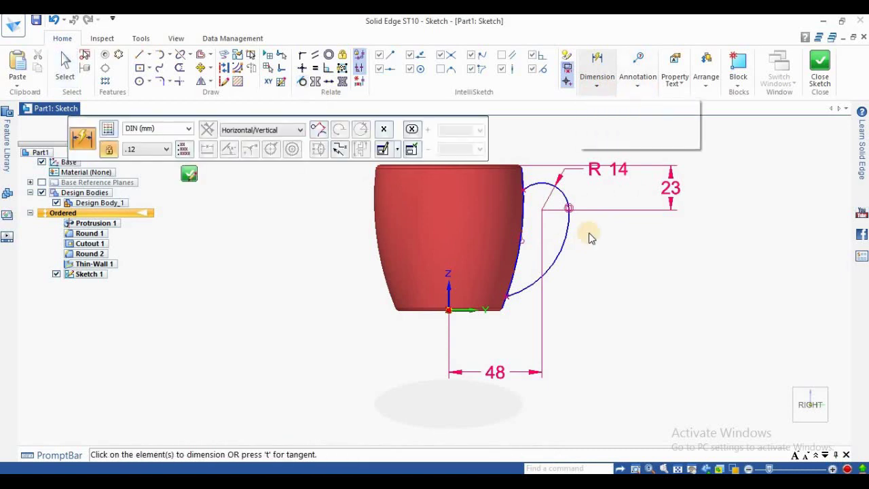
key(Escape)
click(569, 207)
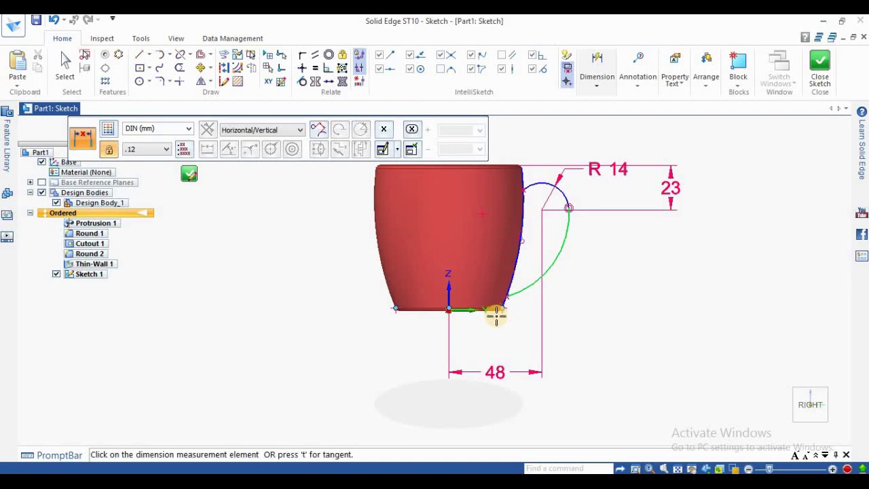
scroll(503, 314, up, 2)
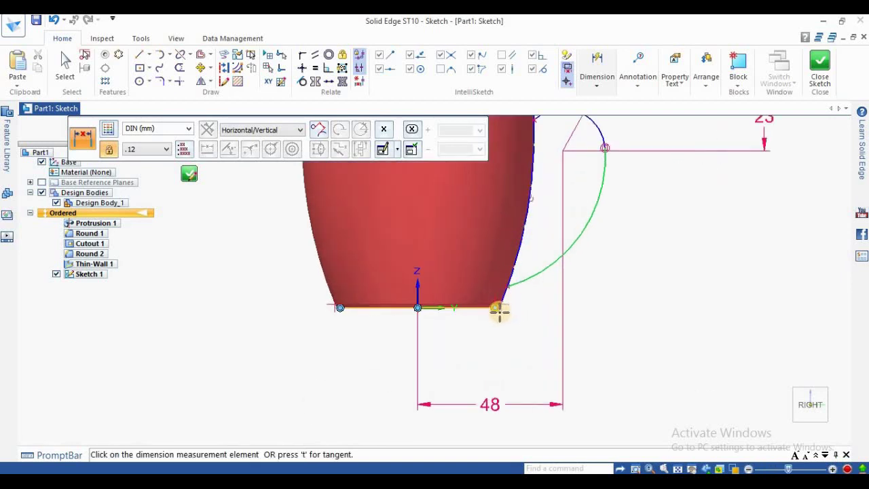
click(496, 307)
scroll(496, 309, down, 3)
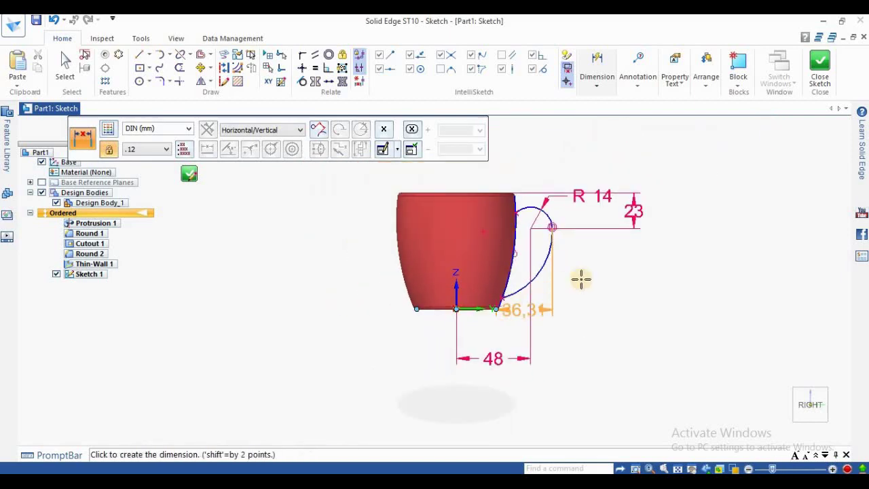
click(623, 267)
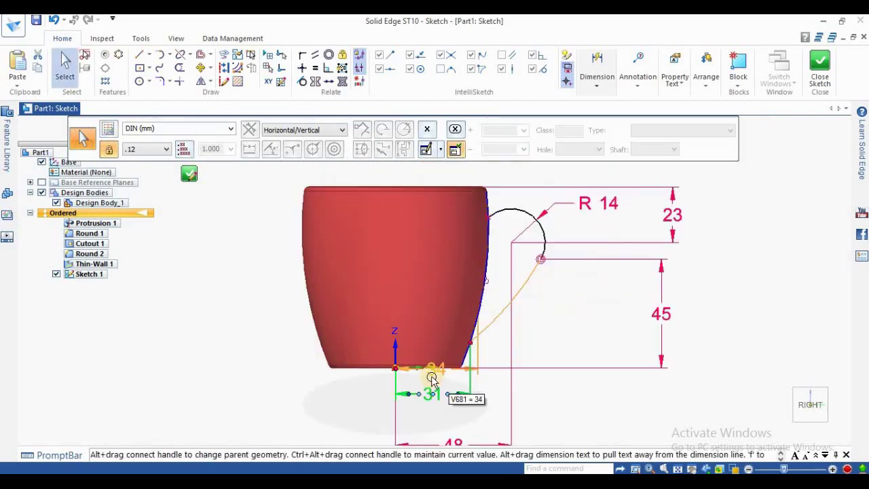
Close and finish the two-arc handle path sketch.
click(597, 406)
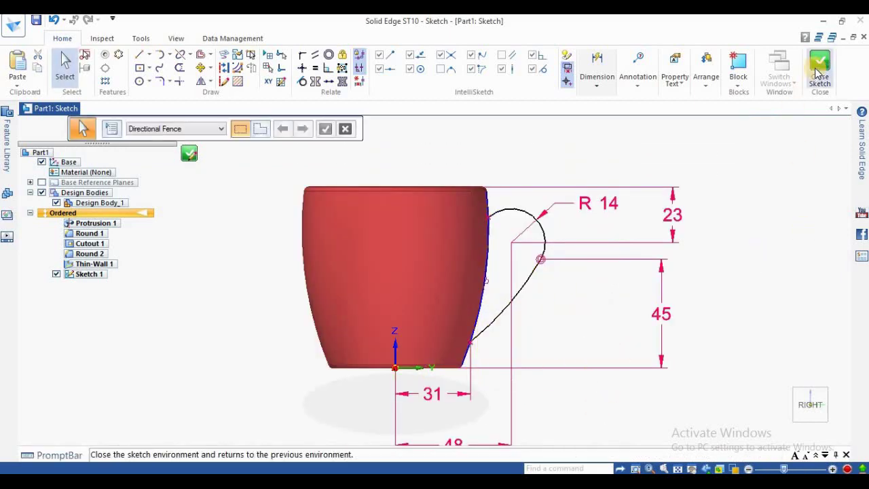
click(820, 68)
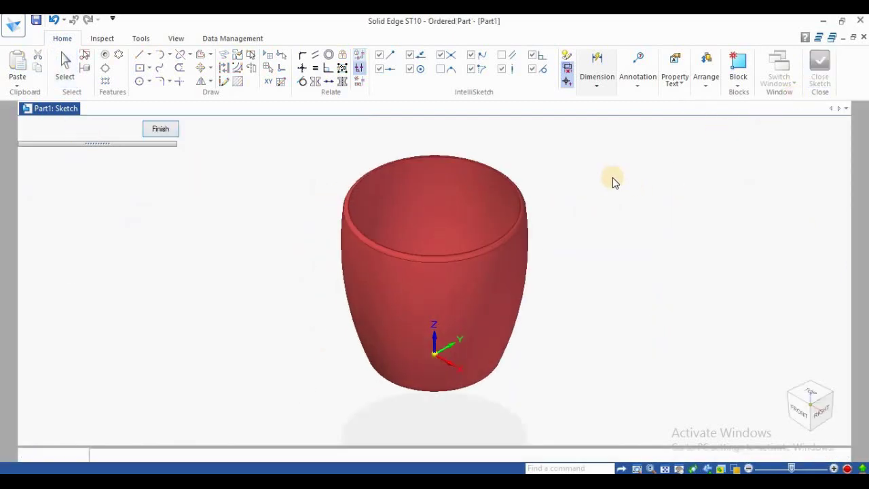
click(161, 130)
click(161, 130)
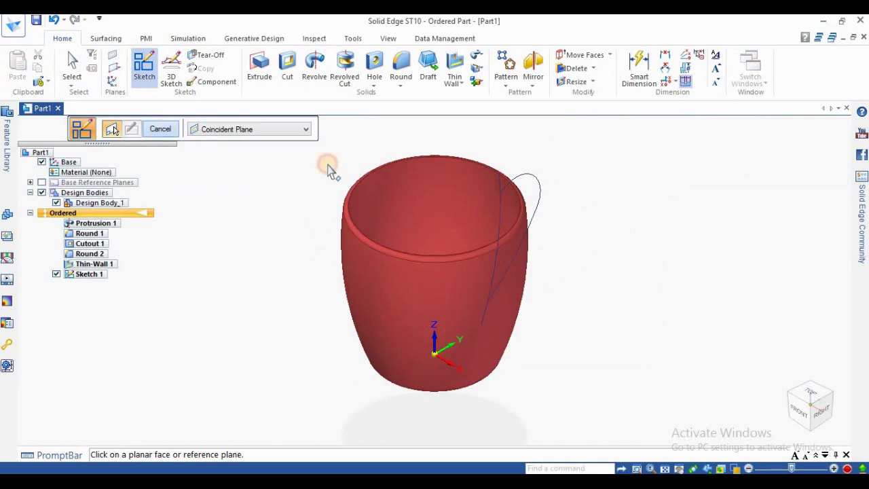
Create a reference plane normal to the lower handle arc at the point where it meets the upper arc.
mouse_move(547, 194)
middle_down()
mouse_move(424, 177)
mouse_move(396, 219)
mouse_move(540, 242)
middle_up()
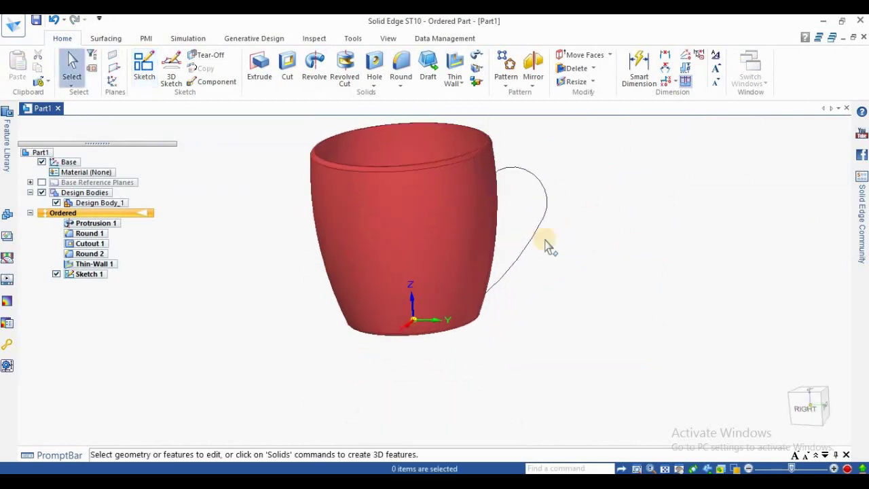
scroll(611, 216, down, 5)
middle_drag(554, 203, 591, 241)
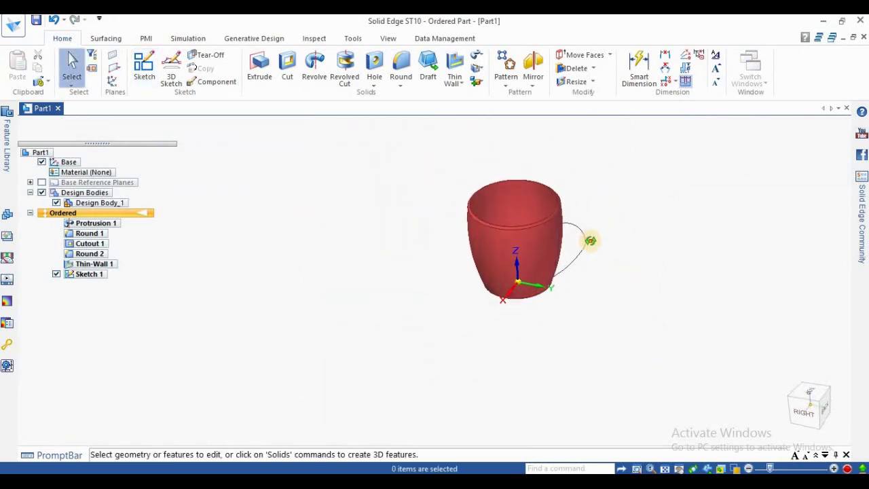
scroll(598, 201, up, 5)
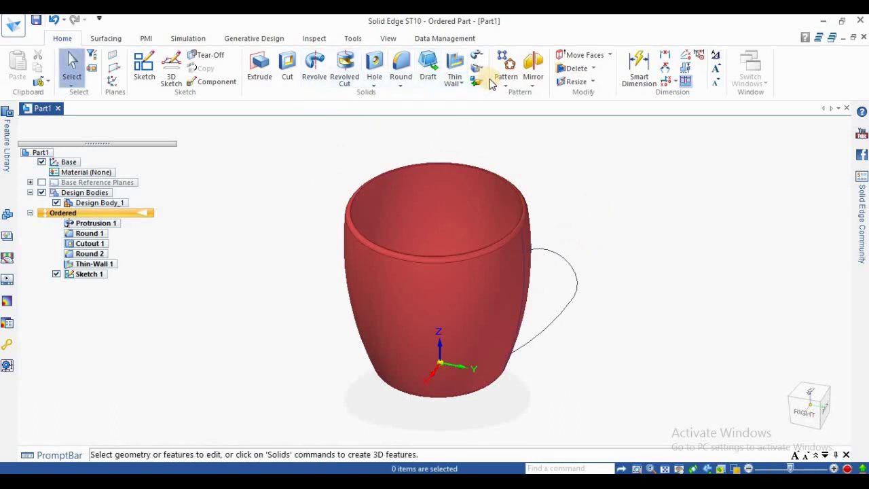
click(114, 68)
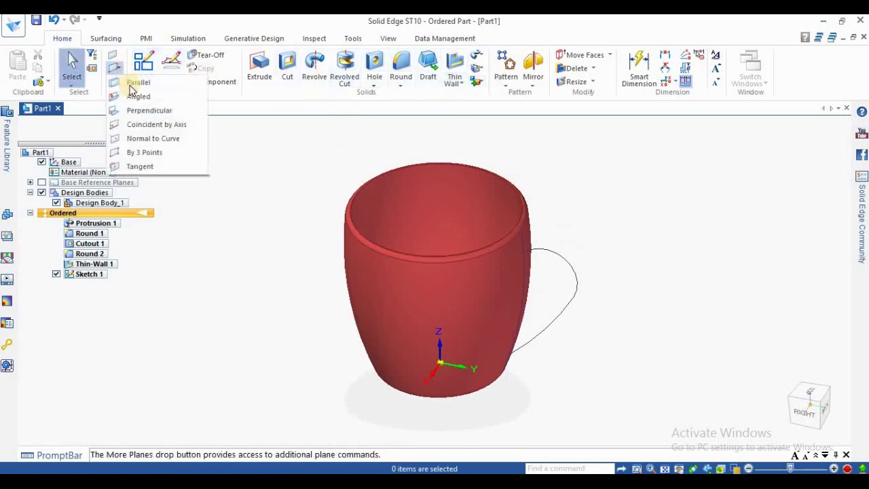
click(155, 139)
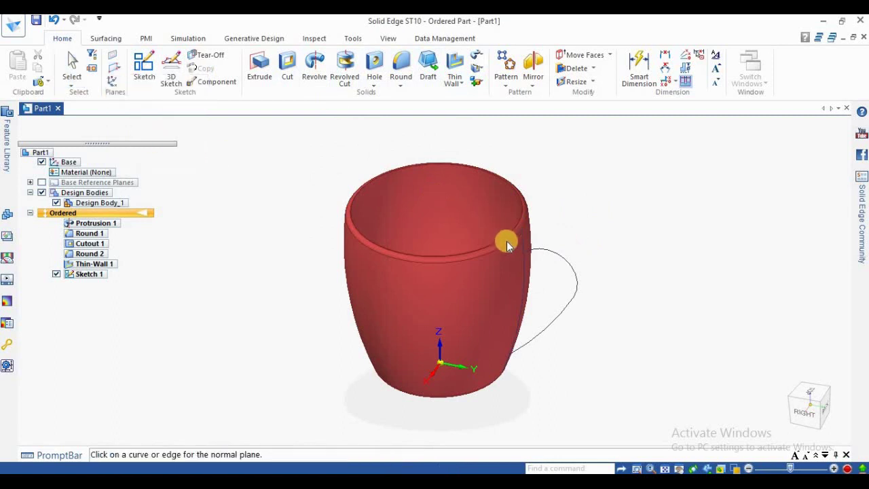
click(573, 301)
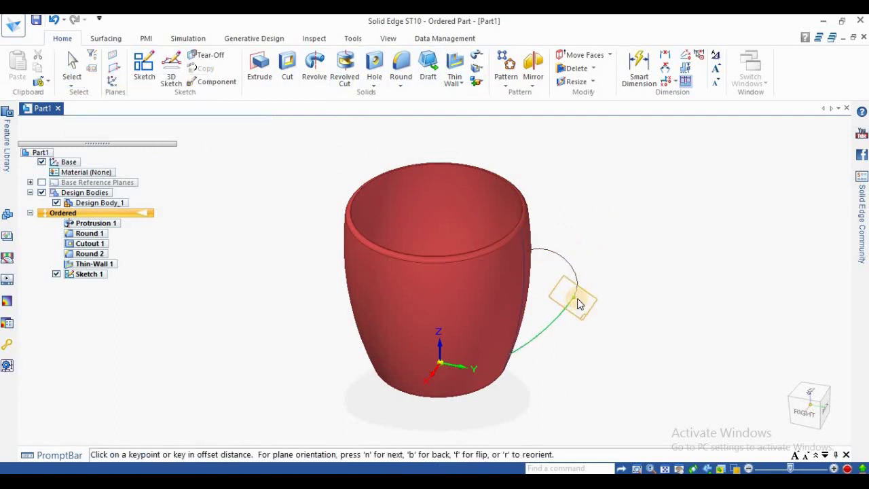
click(601, 301)
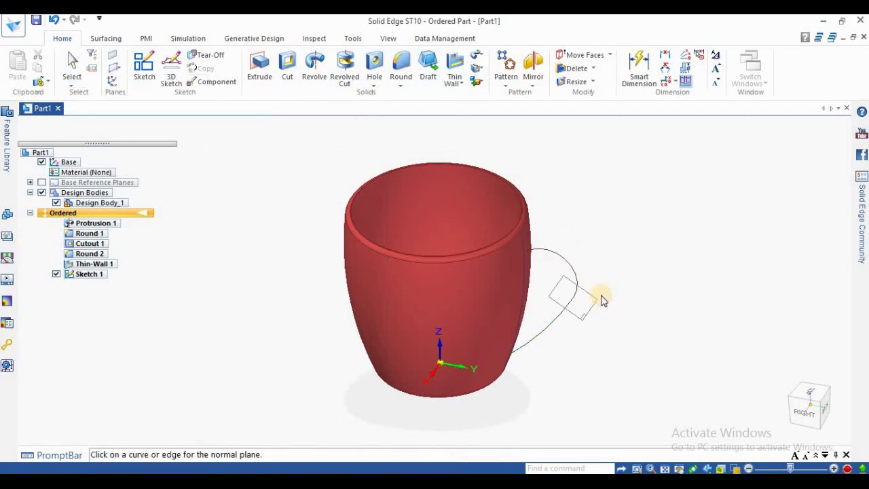
click(259, 68)
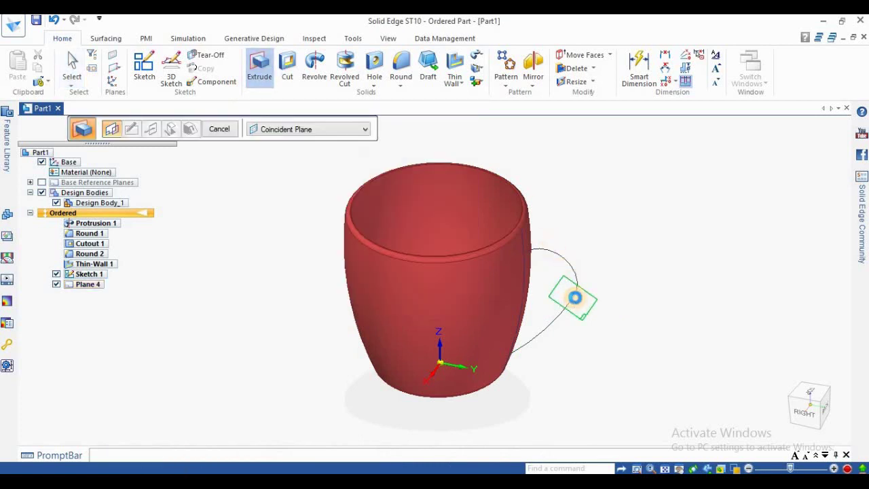
click(572, 297)
click(190, 165)
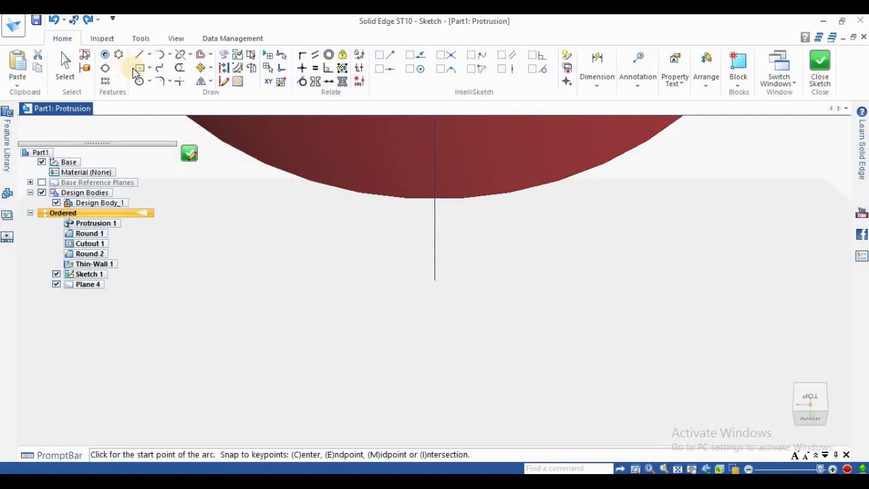
click(141, 71)
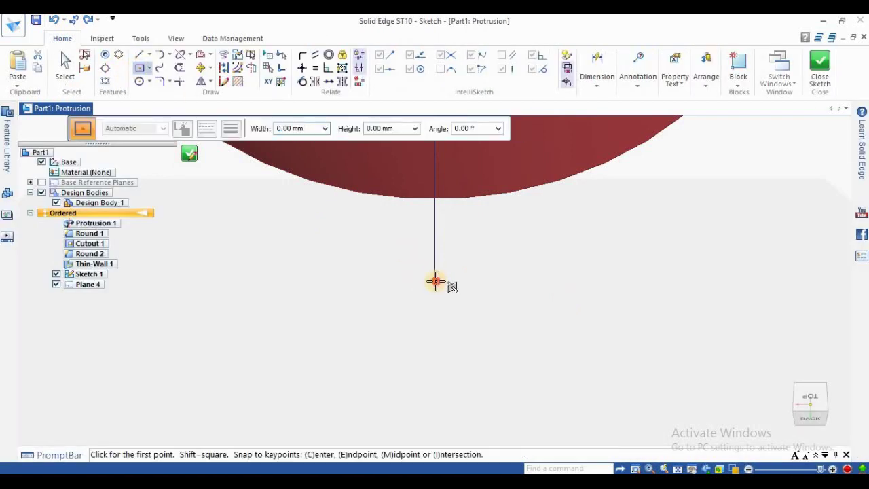
drag(435, 281, 383, 263)
click(383, 263)
click(605, 82)
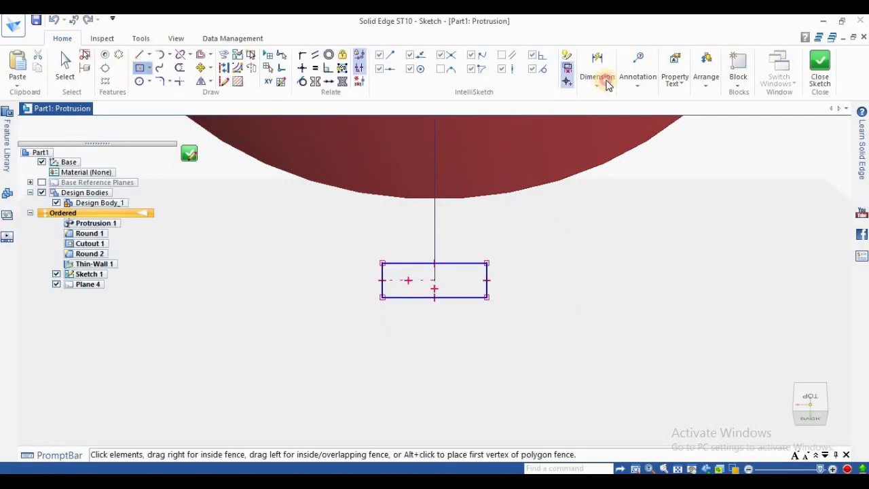
click(605, 118)
click(606, 121)
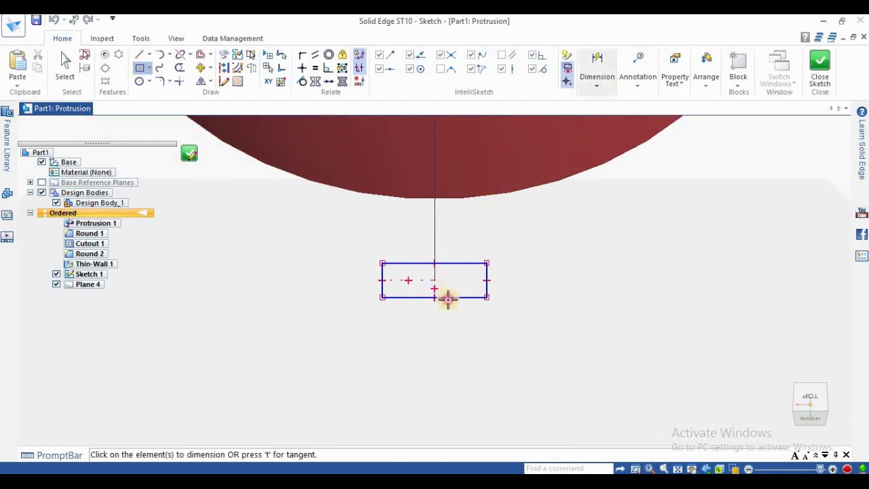
click(448, 299)
click(448, 323)
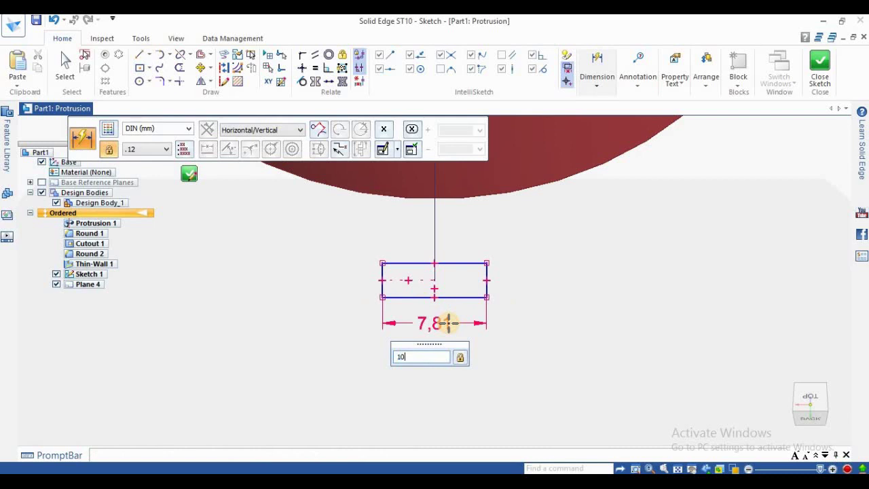
text(10)
key(Return)
click(502, 273)
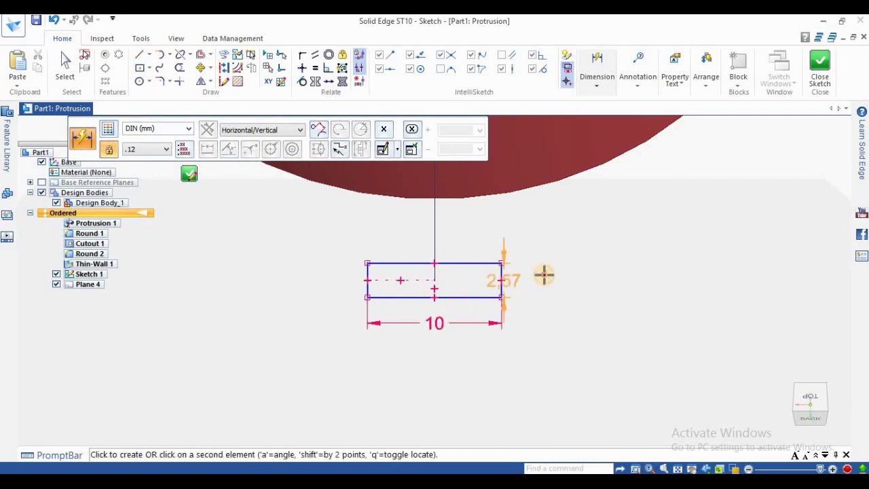
click(543, 275)
text(4)
key(Return)
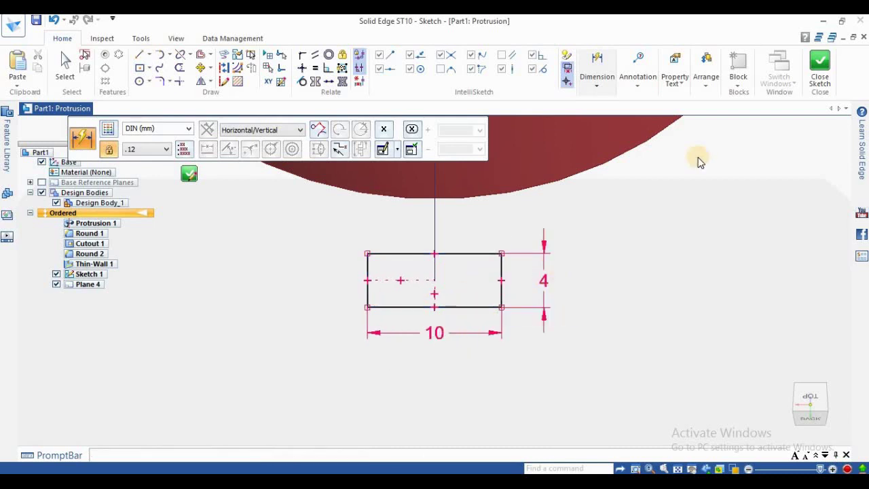
click(820, 64)
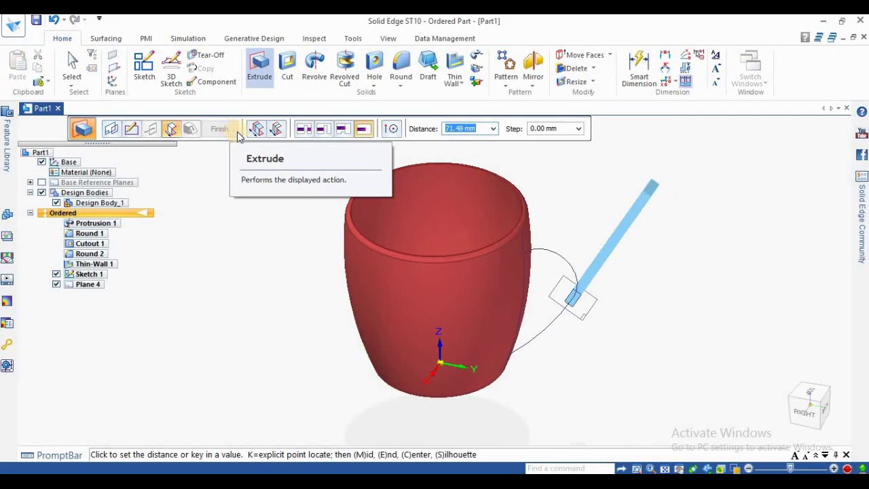
key(Escape)
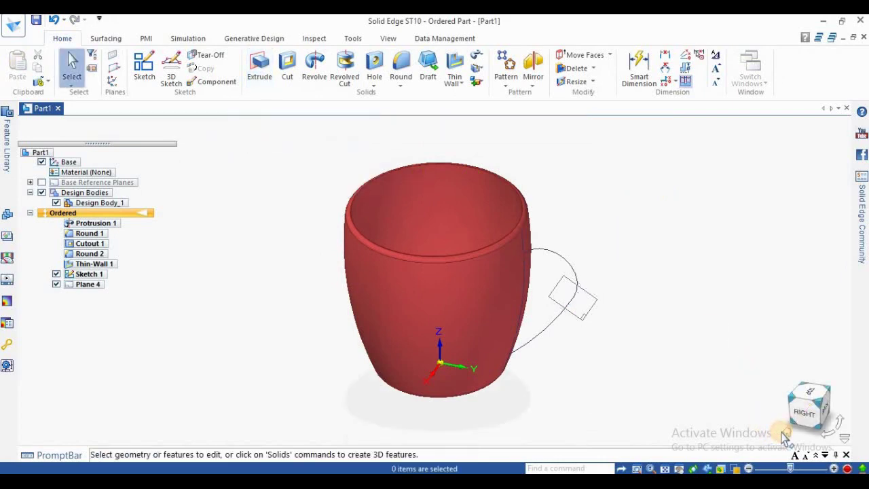
Sketch a centre rectangle about 8.1 mm by 2.1 mm on the normal plane, centred on the point where the handle arcs meet.
click(784, 433)
scroll(454, 226, up, 2)
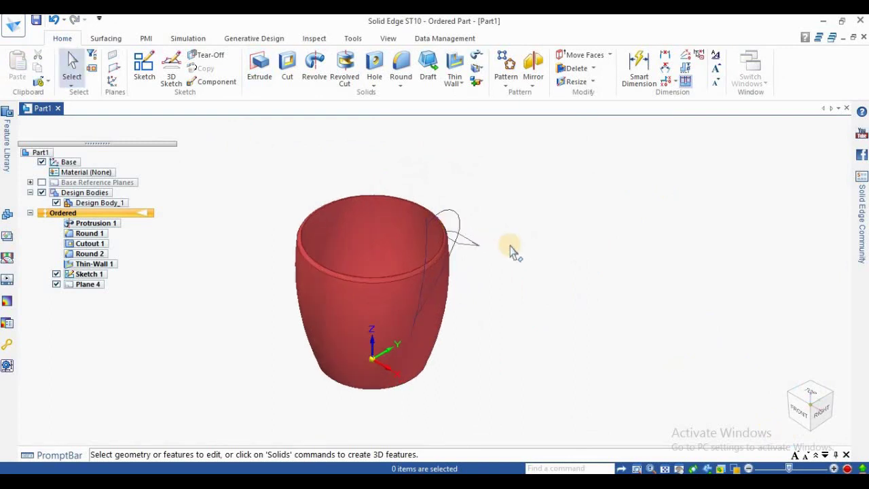
middle_drag(443, 197, 240, 145)
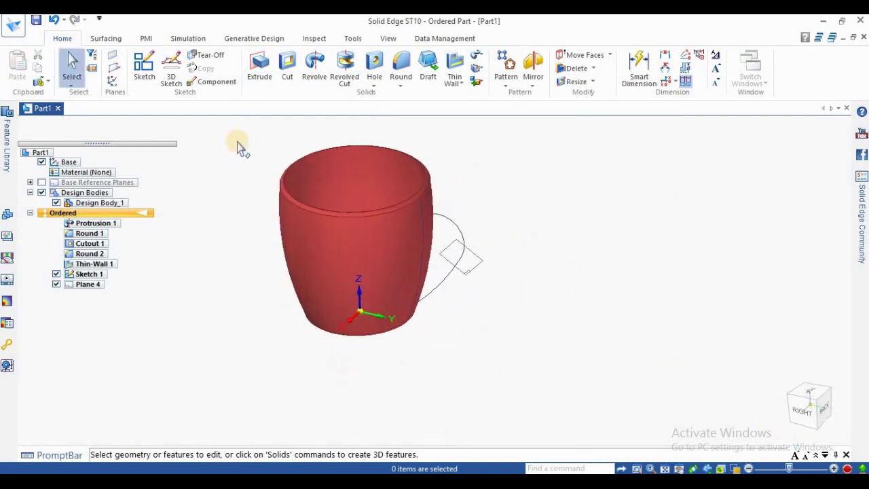
click(143, 68)
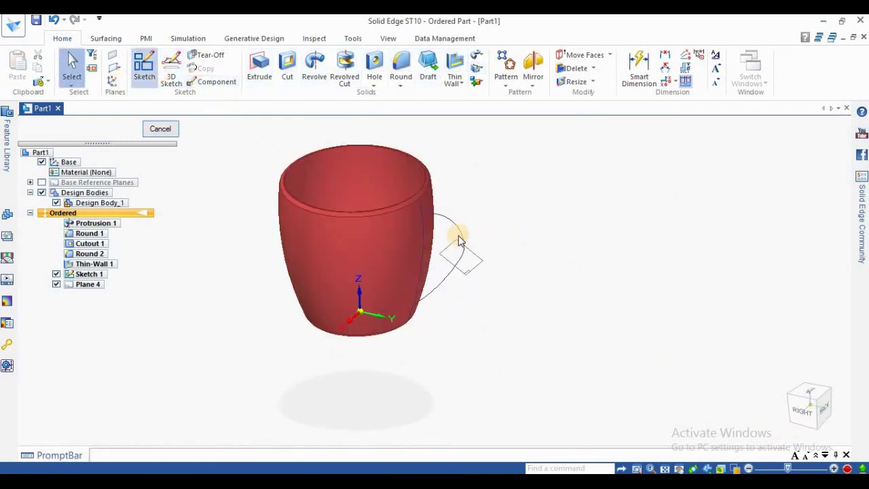
click(466, 272)
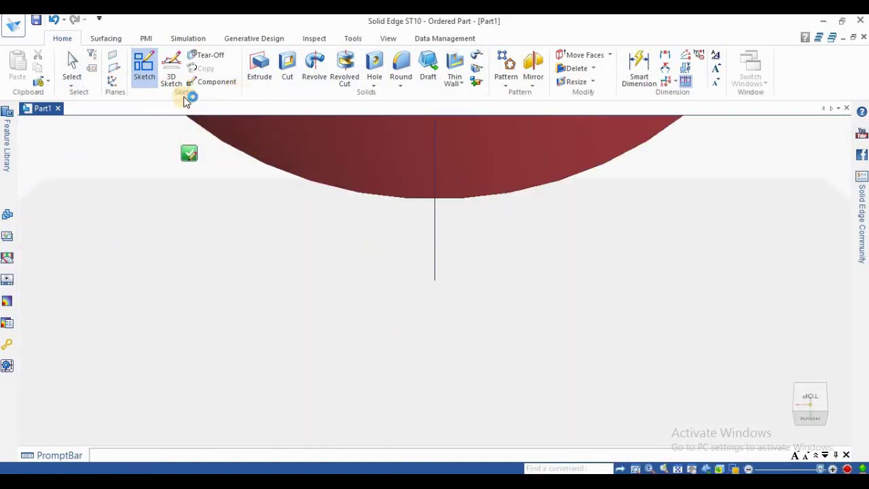
click(144, 70)
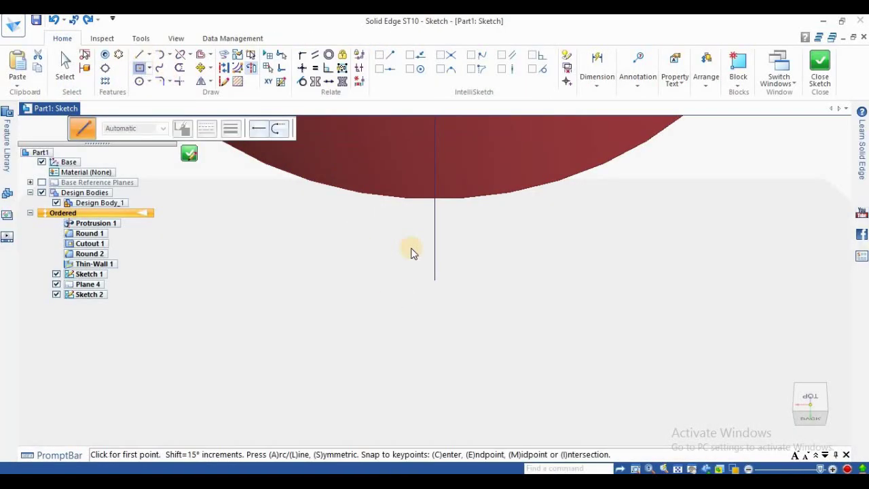
drag(431, 278, 378, 266)
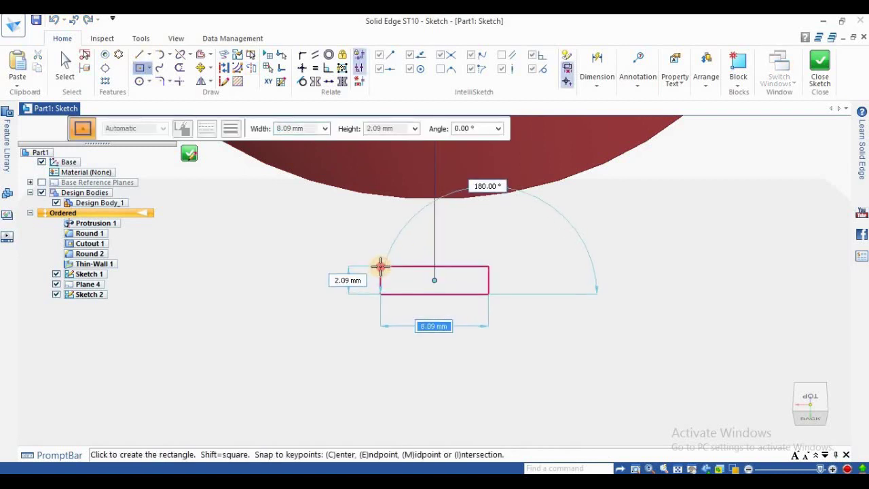
click(378, 265)
Dimension the handle profile rectangle's height as 4 mm.
click(595, 86)
click(600, 117)
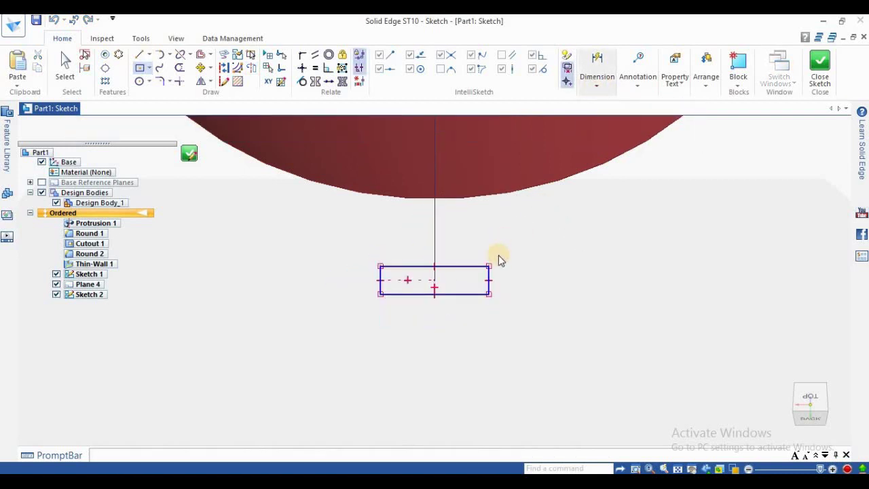
click(491, 274)
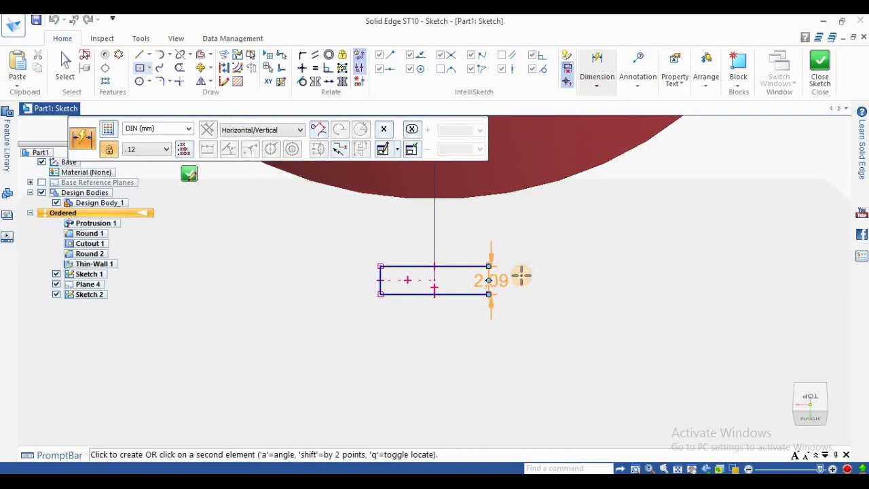
click(521, 276)
text(4)
key(Return)
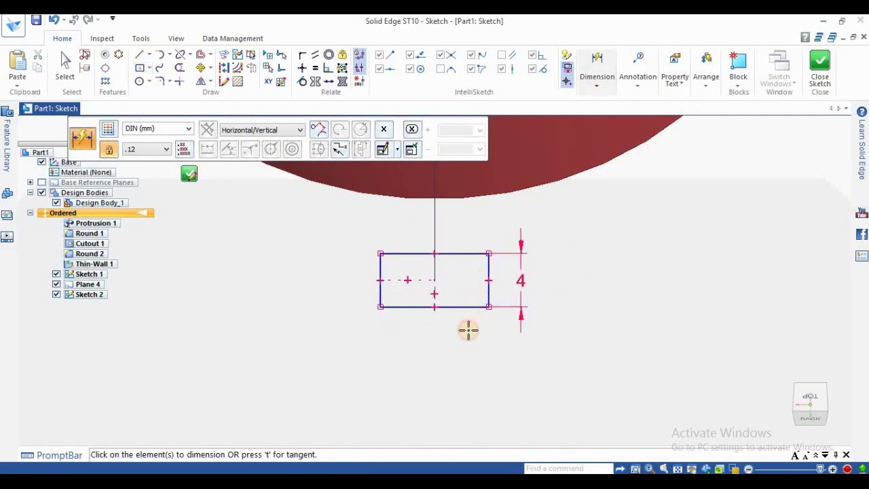
Dimension the handle profile rectangle's width as 10 mm and finish the sketch.
click(468, 307)
click(468, 332)
text(10)
key(Return)
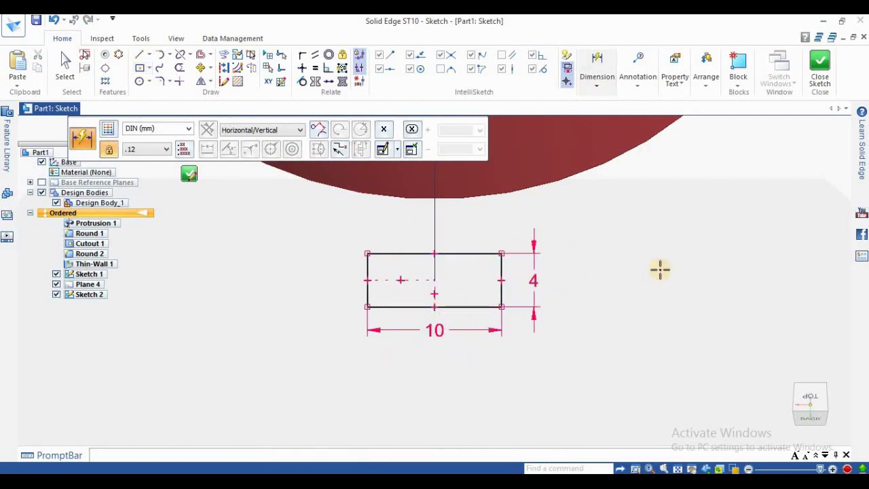
click(819, 65)
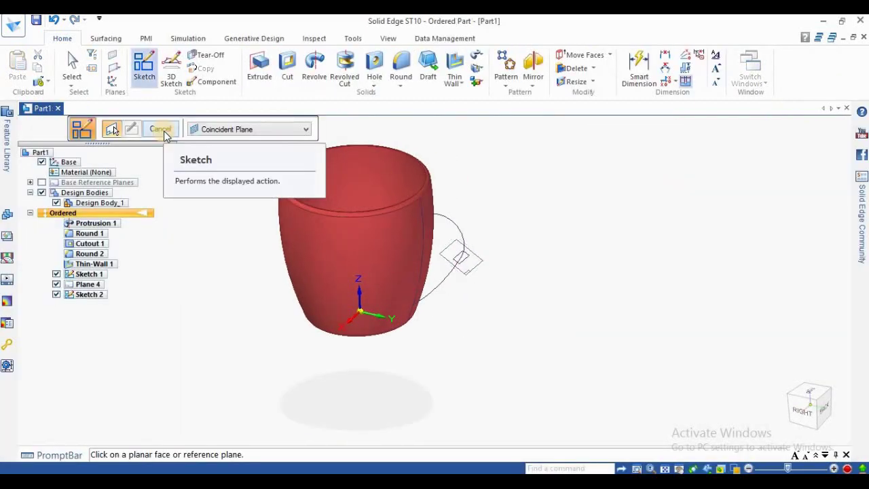
click(160, 129)
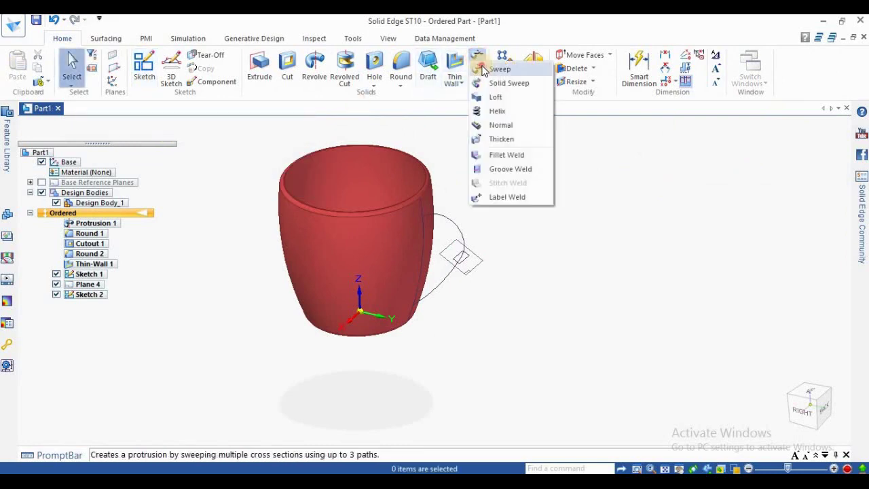
Sweep the 10 by 4 mm rectangle along the two-arc handle path with a single path and cross section, and hide both sketches and Plane 4.
click(502, 99)
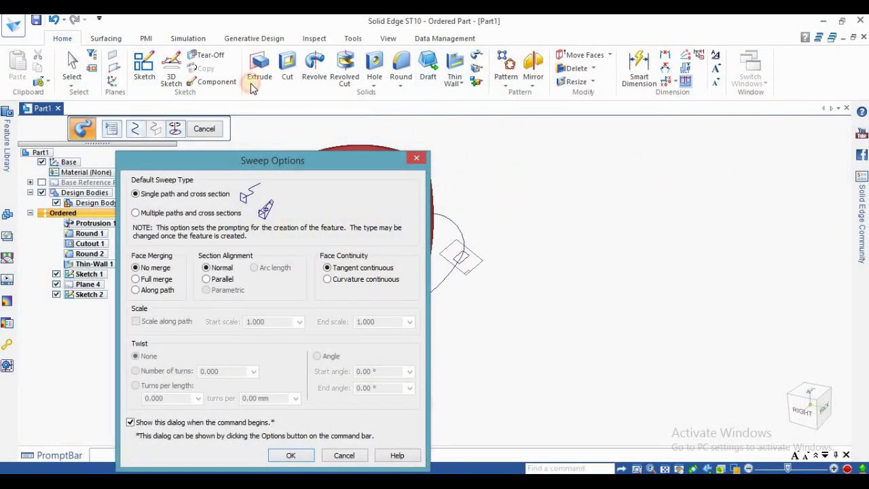
click(299, 377)
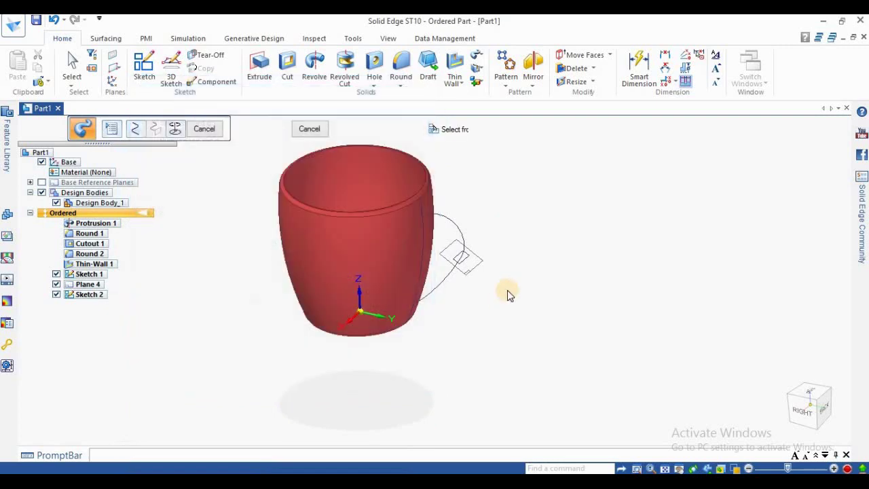
click(460, 236)
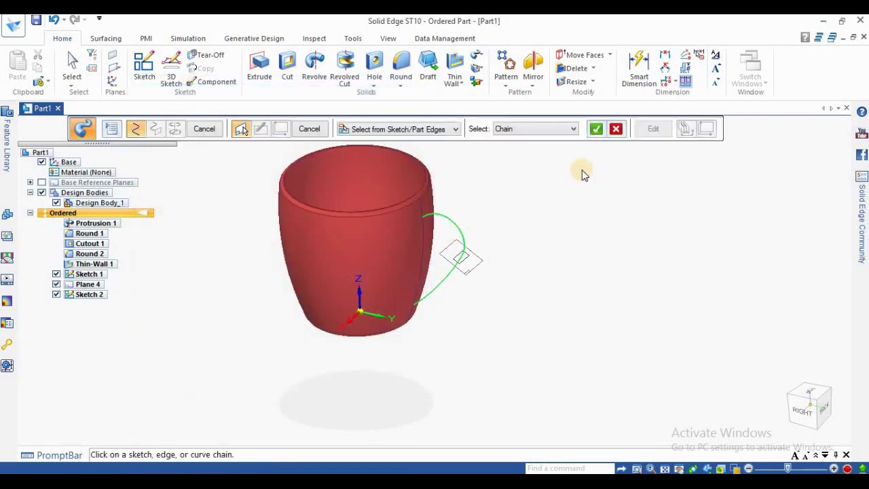
click(595, 132)
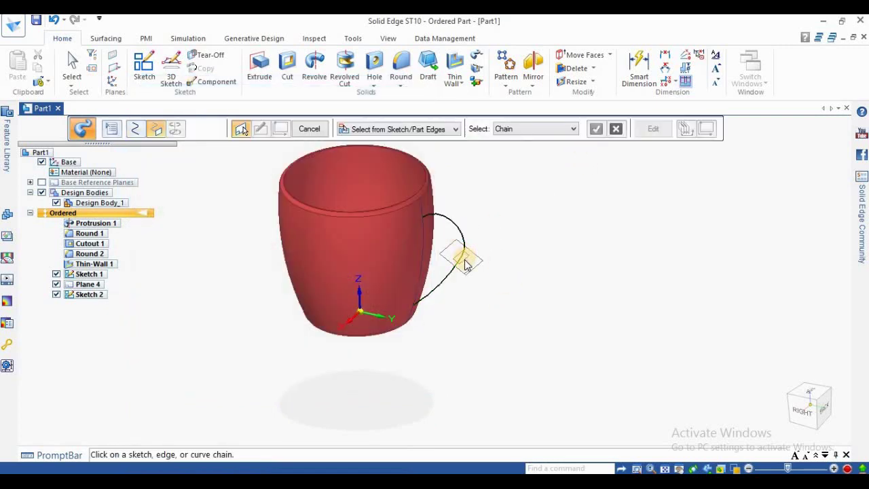
click(463, 260)
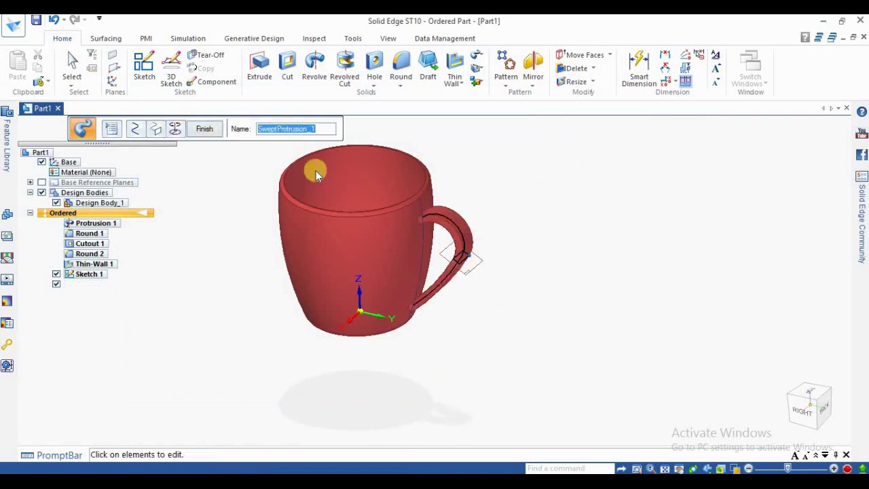
click(207, 132)
click(207, 132)
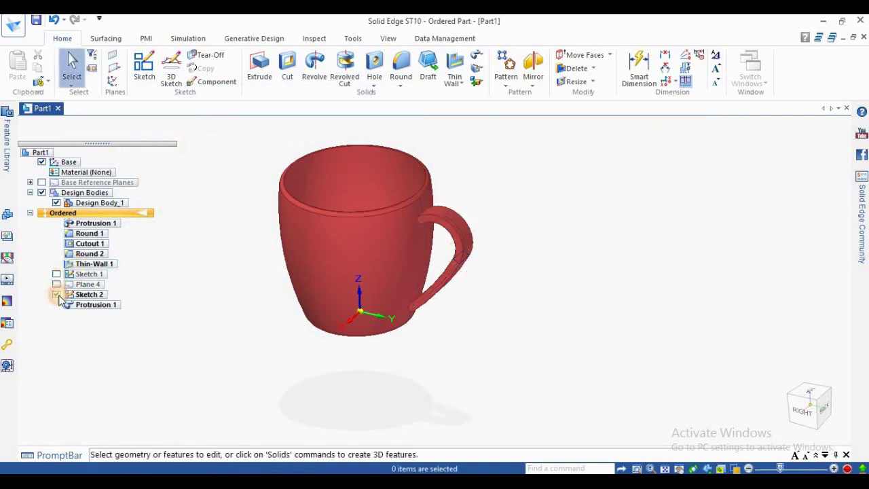
Round the inner and outer long edges of the swept handle with a 2 mm radius.
click(398, 76)
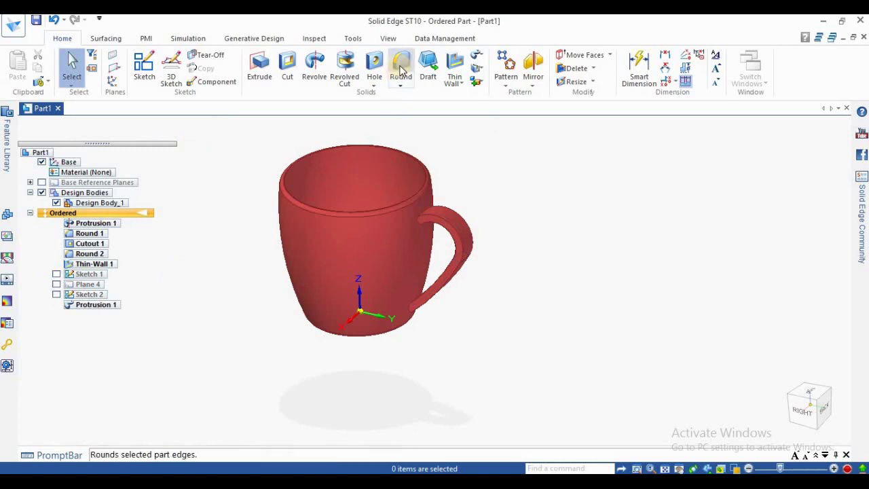
click(435, 225)
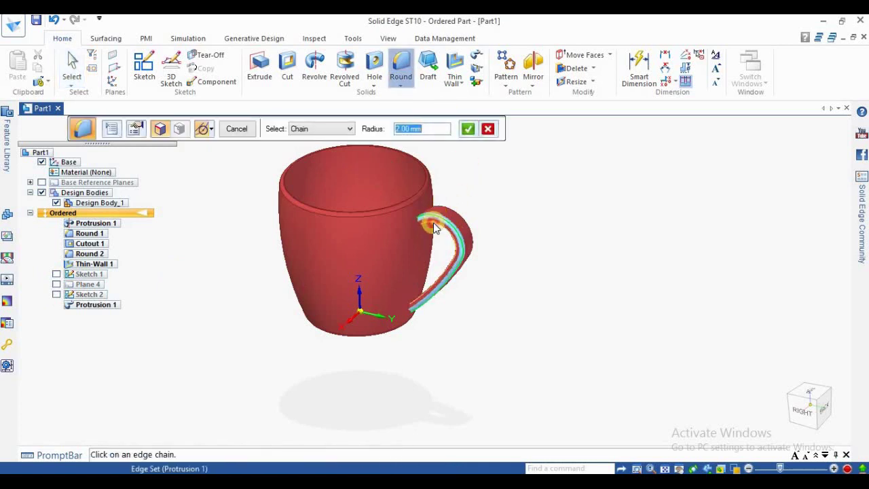
click(452, 210)
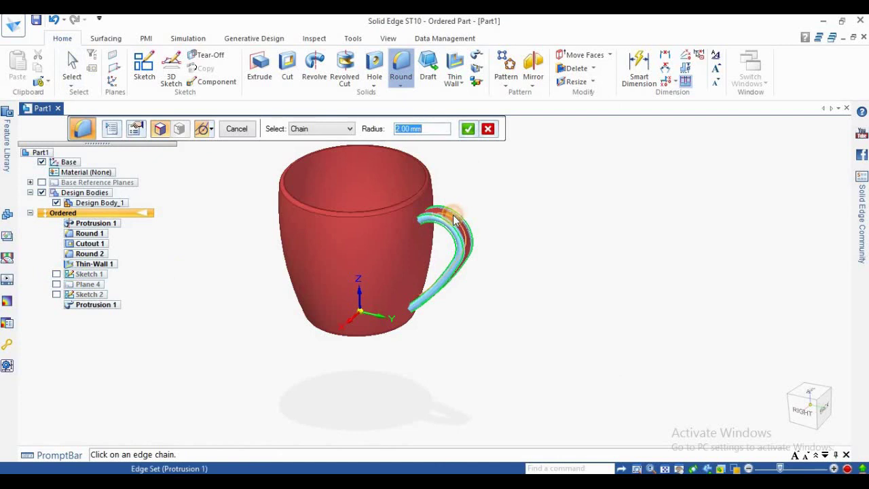
click(468, 130)
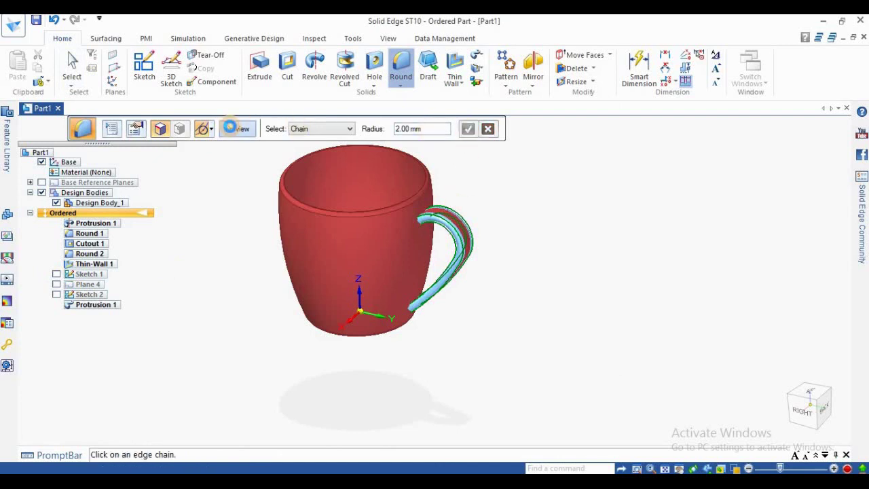
click(233, 128)
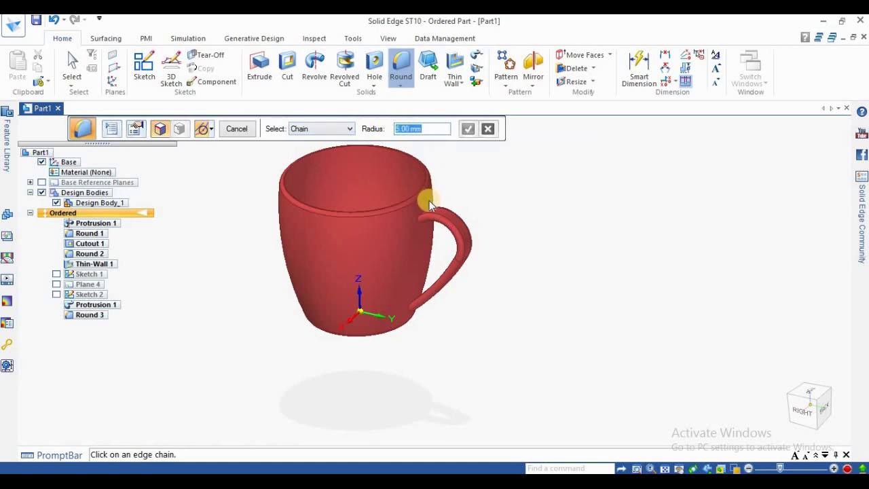
Round the edges where the handle's upper end meets the mug body with a 5 mm radius.
scroll(429, 205, up, 2)
middle_drag(429, 205, 400, 221)
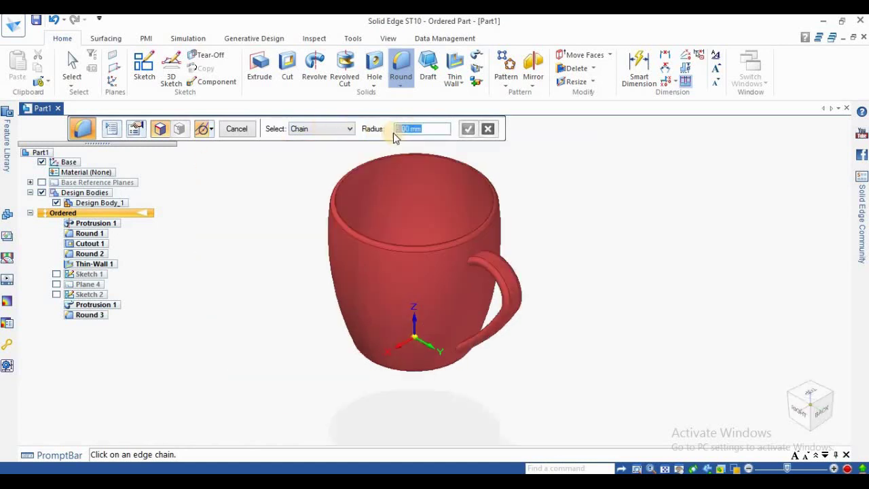
click(477, 260)
middle_drag(478, 260, 482, 225)
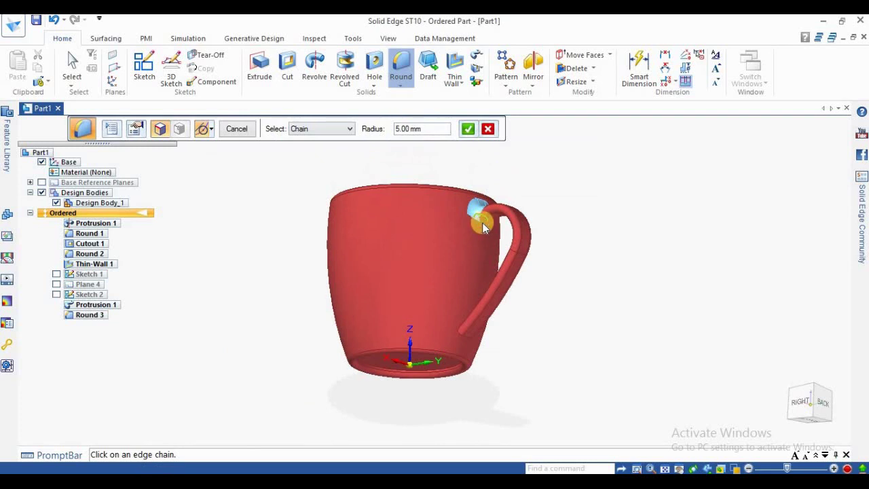
scroll(482, 226, up, 2)
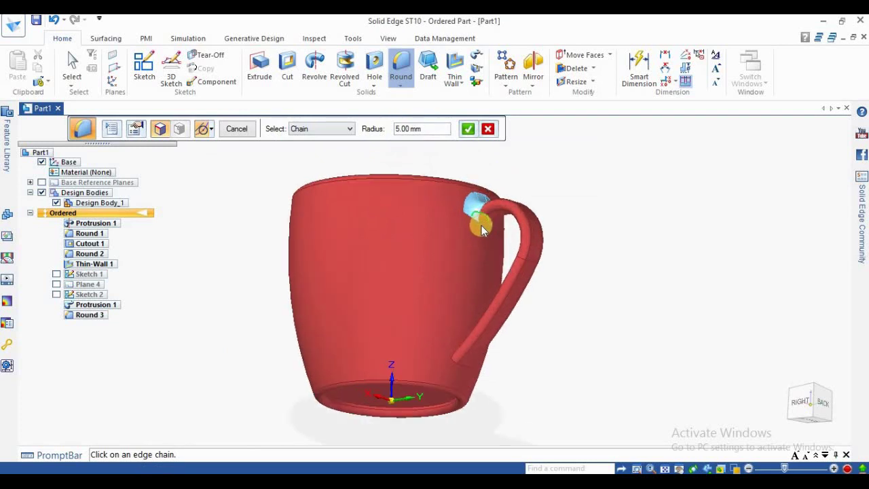
click(481, 226)
click(467, 129)
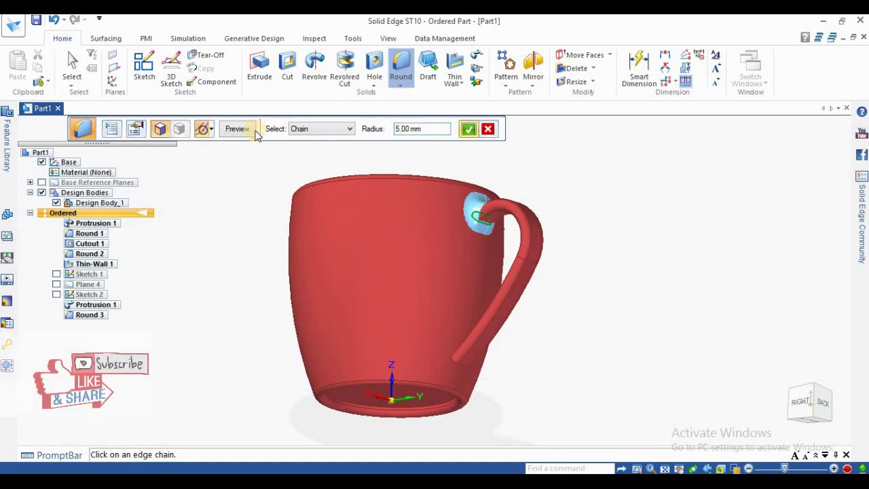
click(243, 129)
click(243, 131)
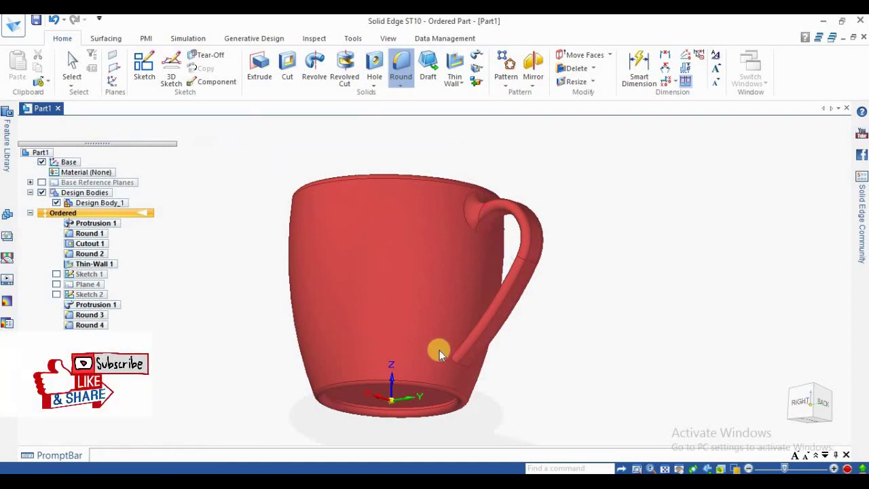
click(462, 366)
middle_drag(462, 367, 487, 456)
scroll(463, 379, up, 2)
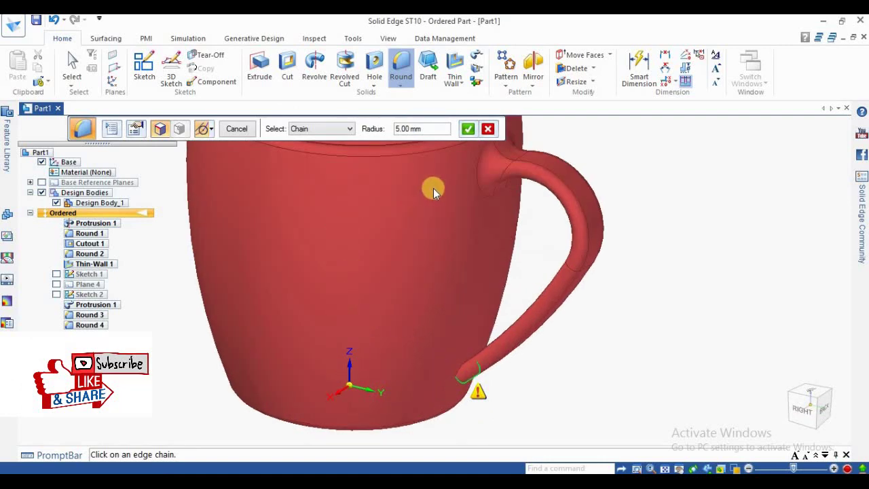
key(Escape)
Round the upper edge chain where the handle's lower end meets the mug body with a 5 mm radius.
click(400, 64)
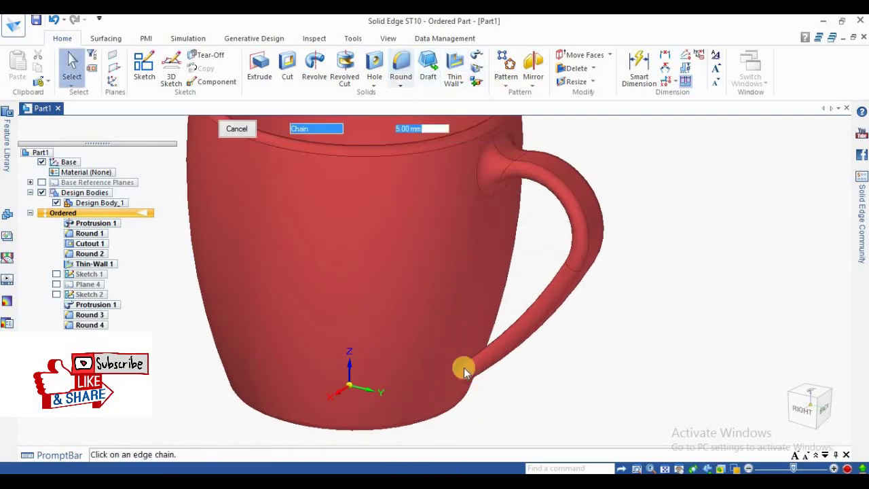
scroll(464, 370, up, 1)
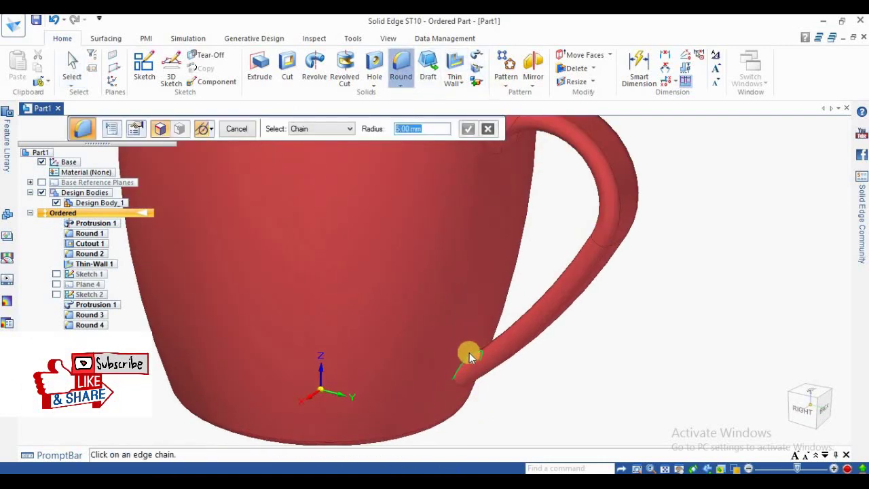
click(480, 368)
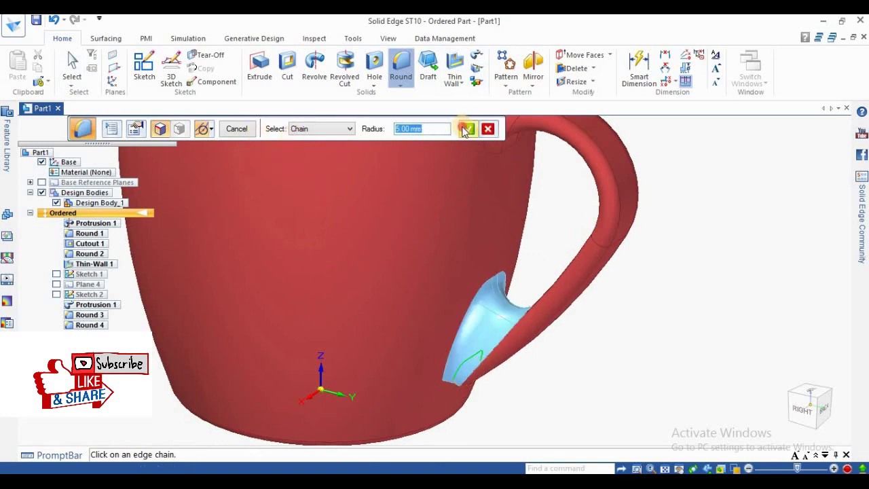
click(238, 129)
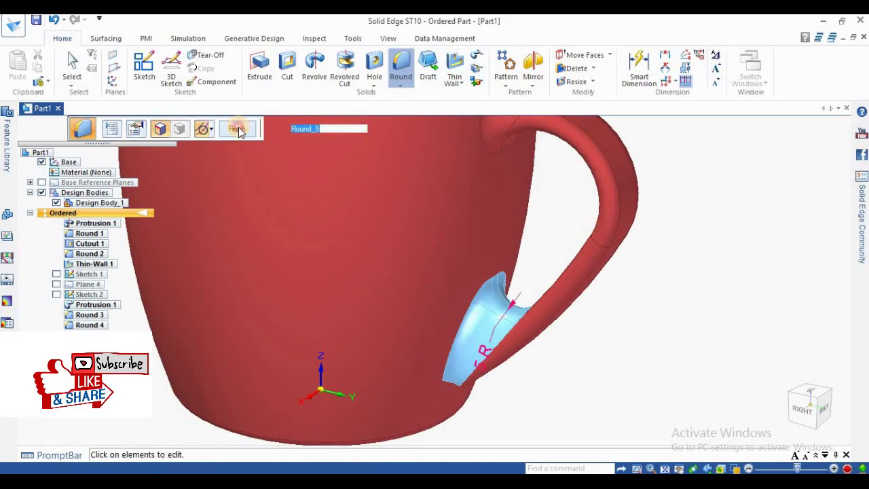
click(237, 130)
Round the remaining underside edge at the handle's lower joint with the mug body with a 5 mm radius.
mouse_move(474, 295)
middle_down()
mouse_move(471, 174)
mouse_move(452, 363)
mouse_move(494, 347)
mouse_move(457, 378)
middle_up()
click(458, 375)
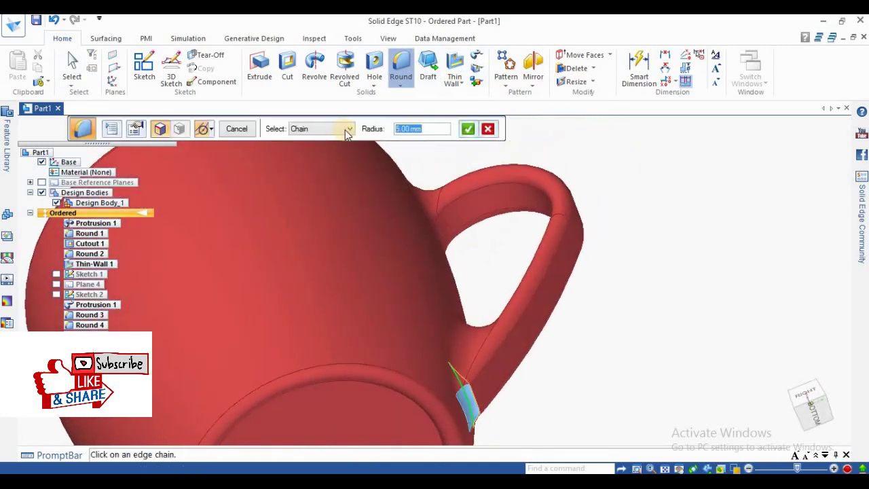
click(470, 129)
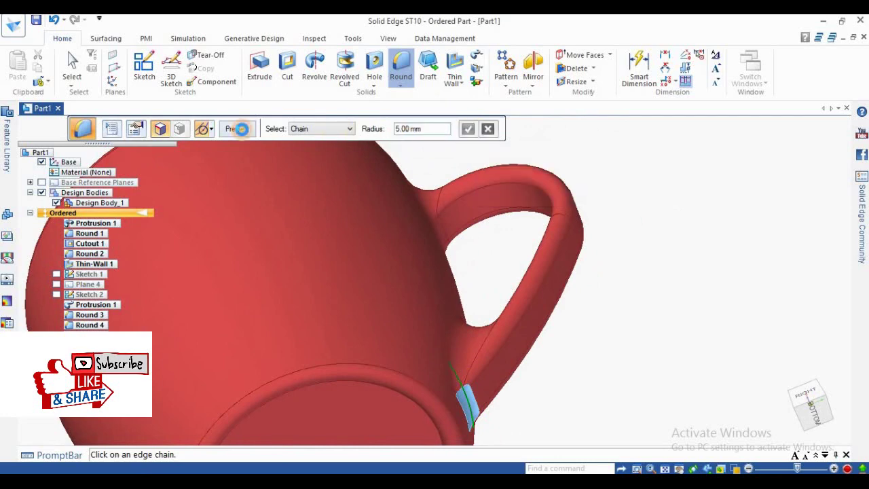
click(242, 129)
click(239, 130)
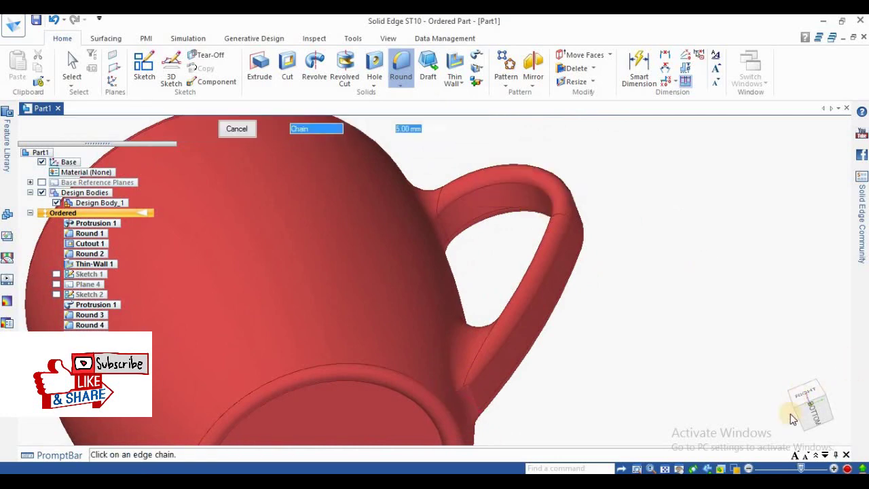
Hide the base coordinate system and inspect the finished mug from several sides, ending in an isometric view.
click(816, 386)
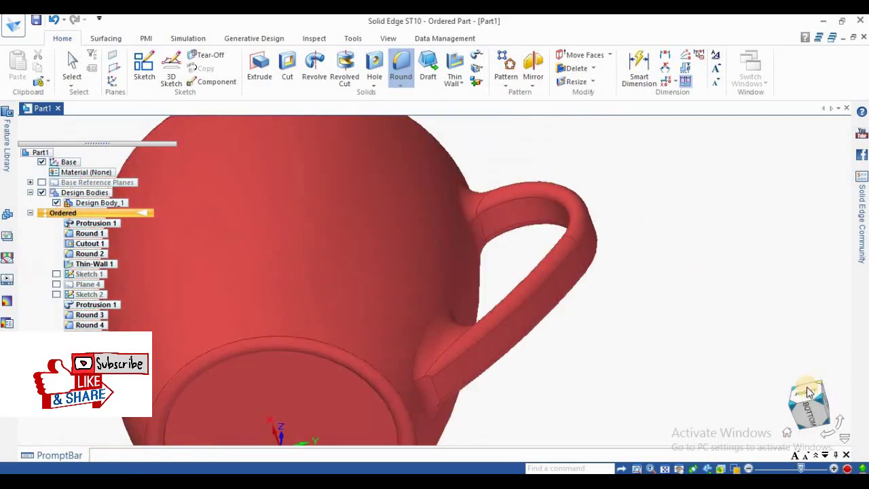
click(789, 437)
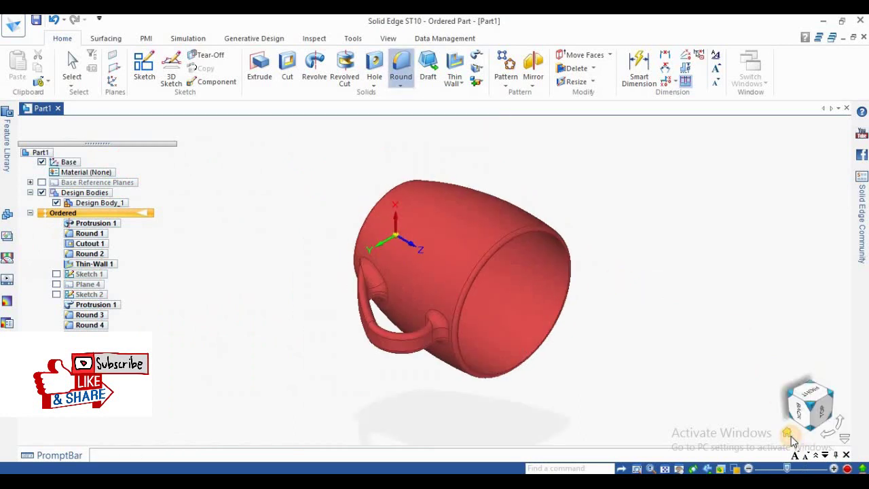
middle_drag(539, 221, 69, 233)
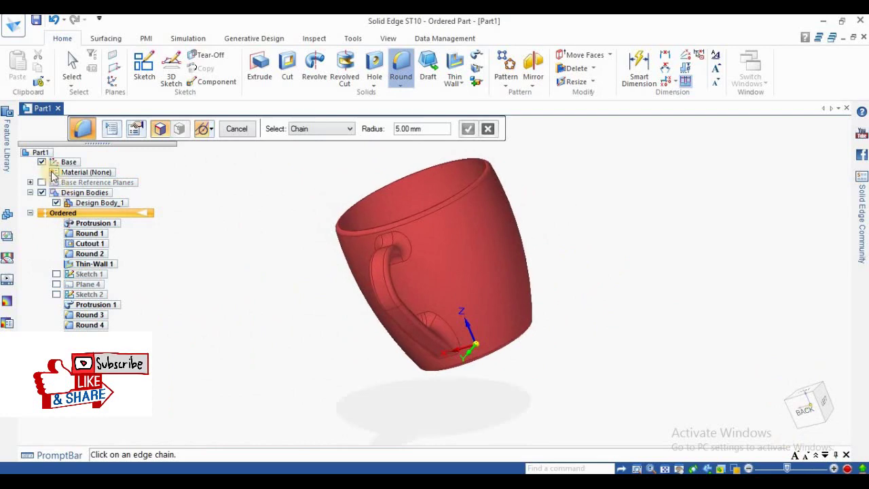
middle_drag(509, 263, 724, 268)
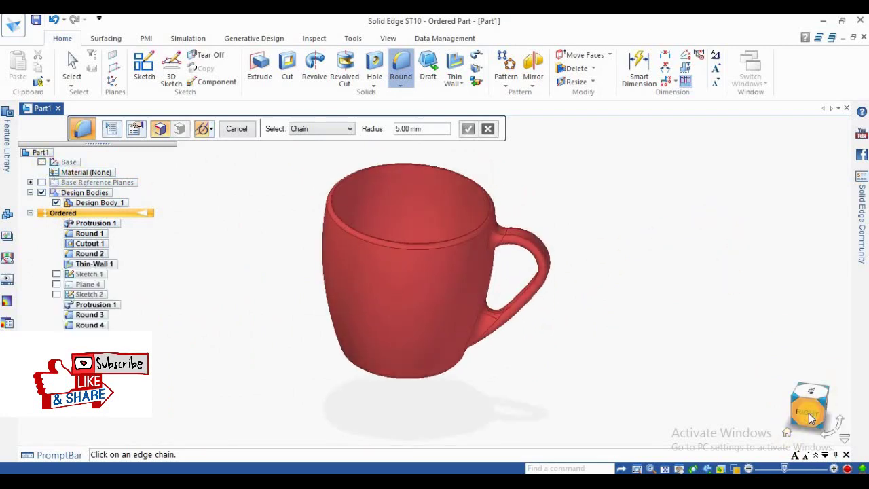
click(809, 413)
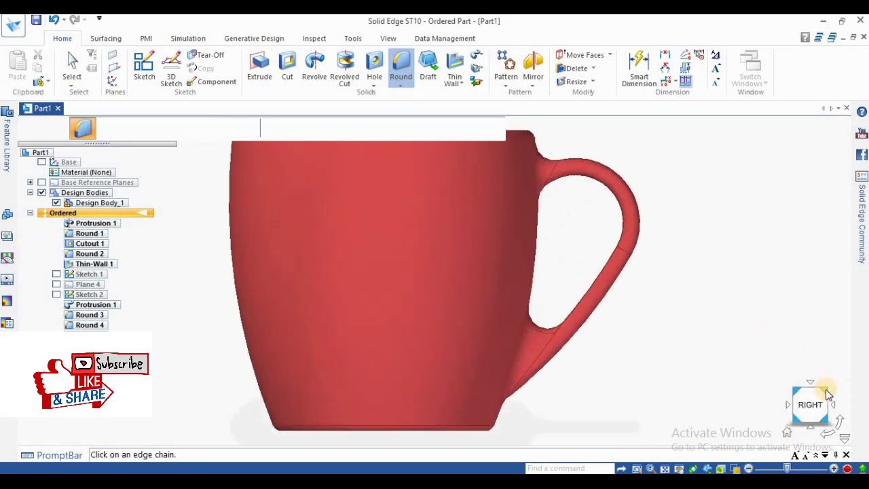
click(830, 394)
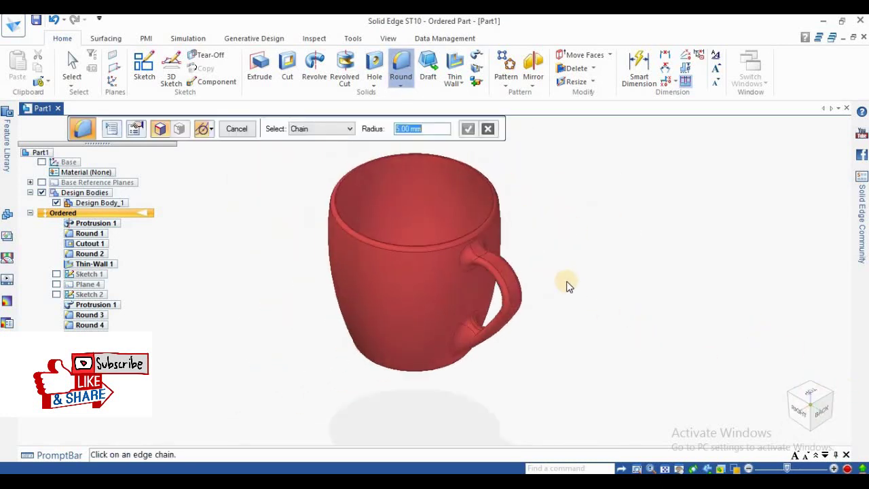
key(Escape)
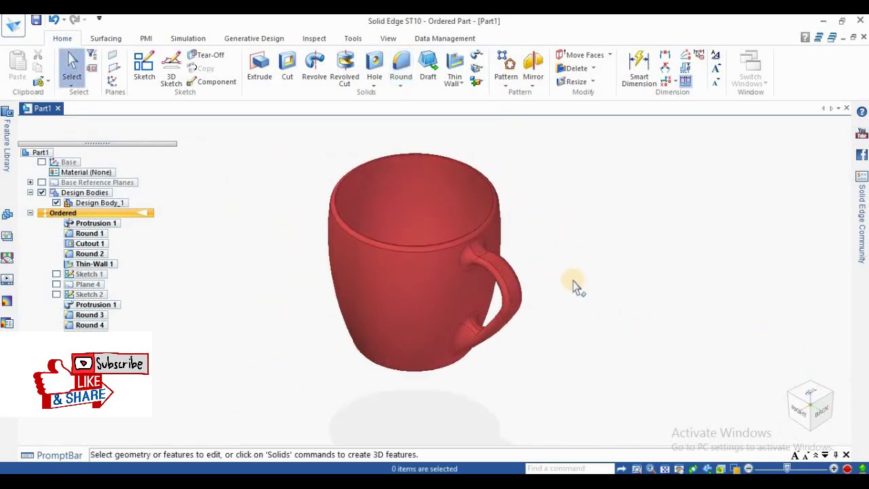